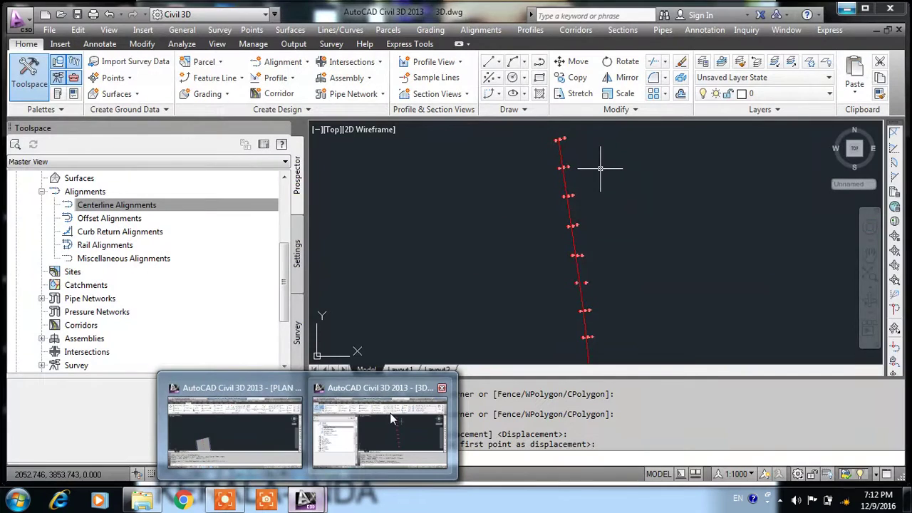
Step: Bring the Civil 3D window showing 3D.dwg to the front from the taskbar
click(390, 413)
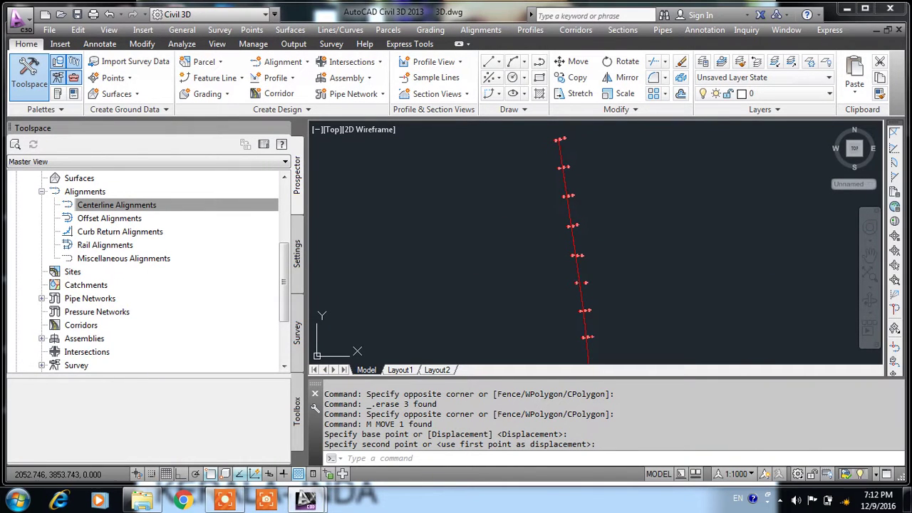
scroll(554, 193, up, 1)
scroll(560, 281, up, 2)
scroll(563, 289, up, 2)
middle_drag(563, 289, 530, 261)
scroll(529, 261, up, 3)
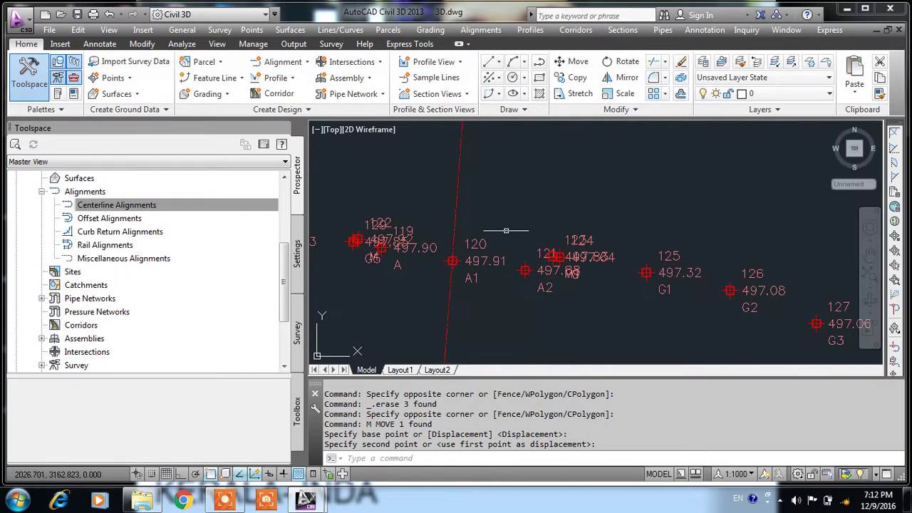
scroll(497, 245, down, 5)
scroll(525, 192, up, 2)
scroll(539, 241, up, 1)
scroll(537, 206, up, 2)
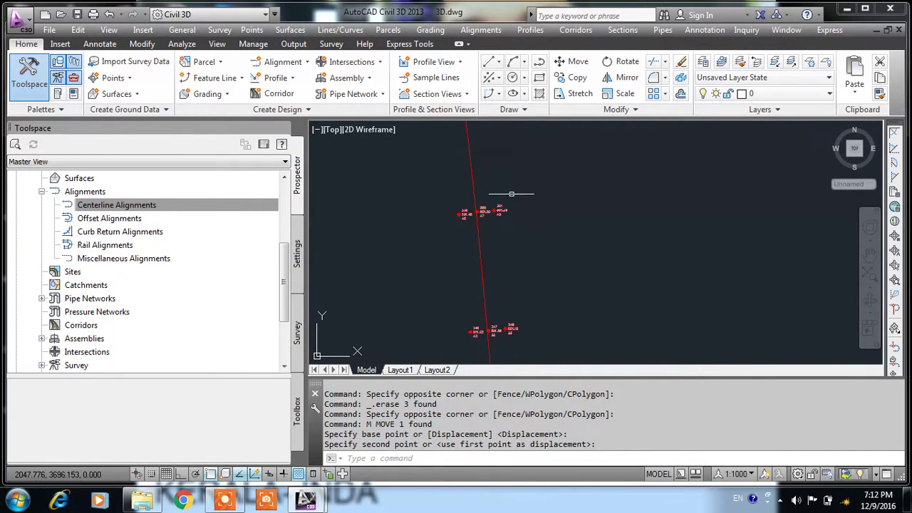
scroll(508, 251, down, 1)
scroll(540, 330, up, 1)
scroll(545, 331, down, 3)
scroll(516, 228, up, 3)
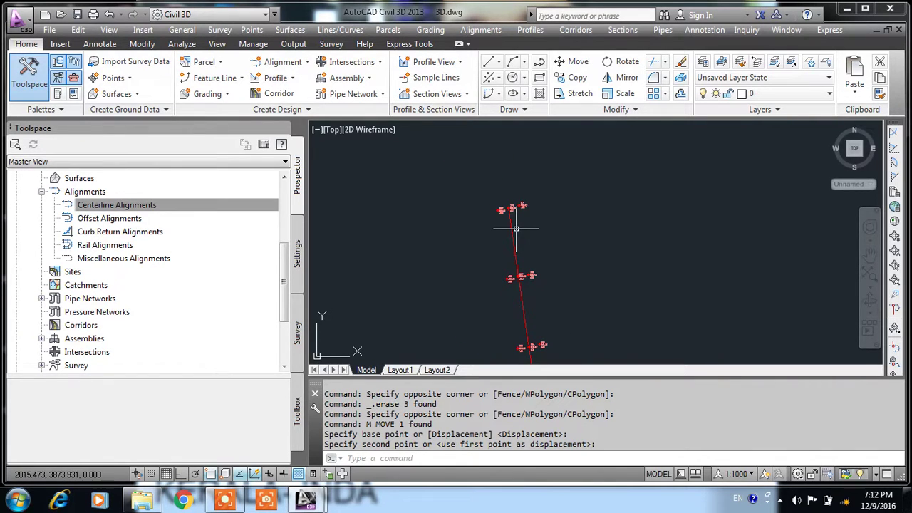
click(525, 257)
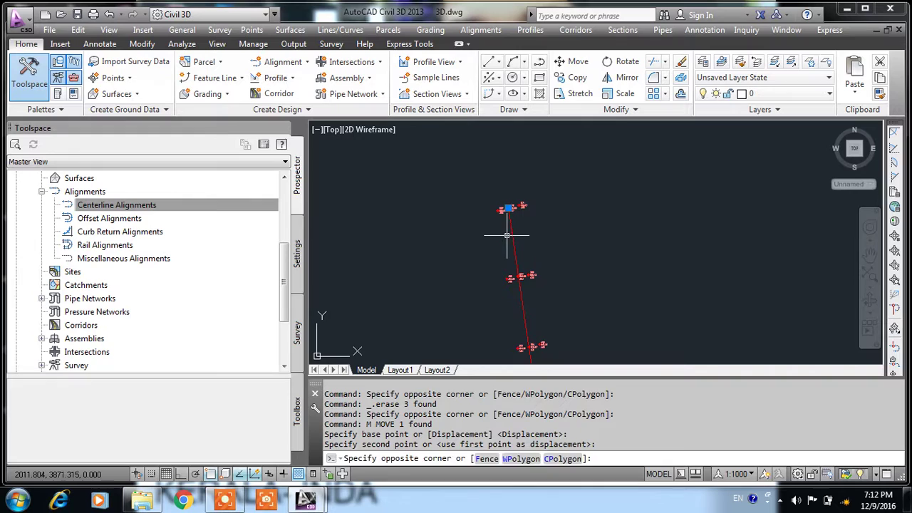
scroll(519, 261, down, 2)
click(519, 261)
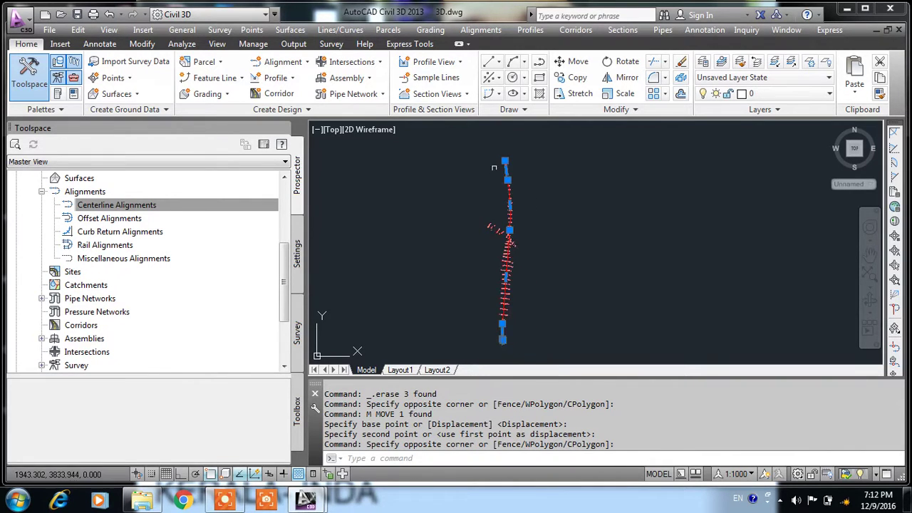
scroll(520, 261, up, 2)
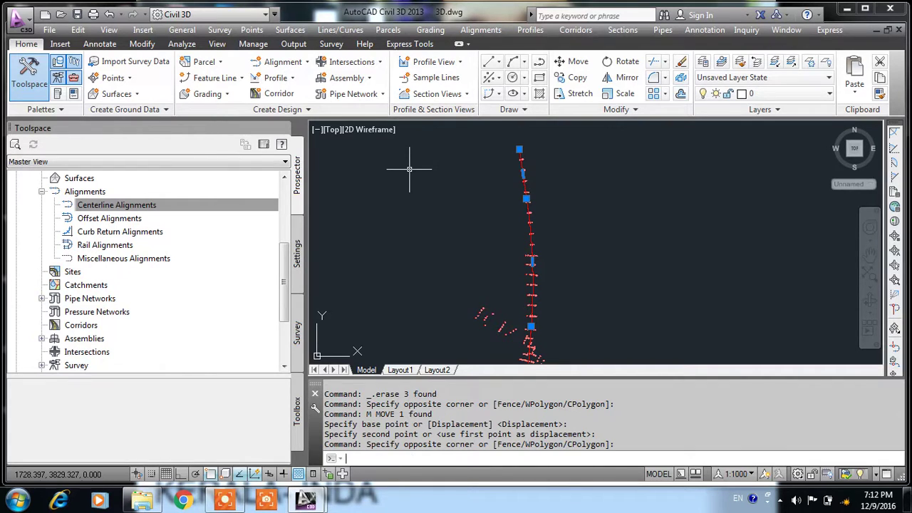
key(Escape)
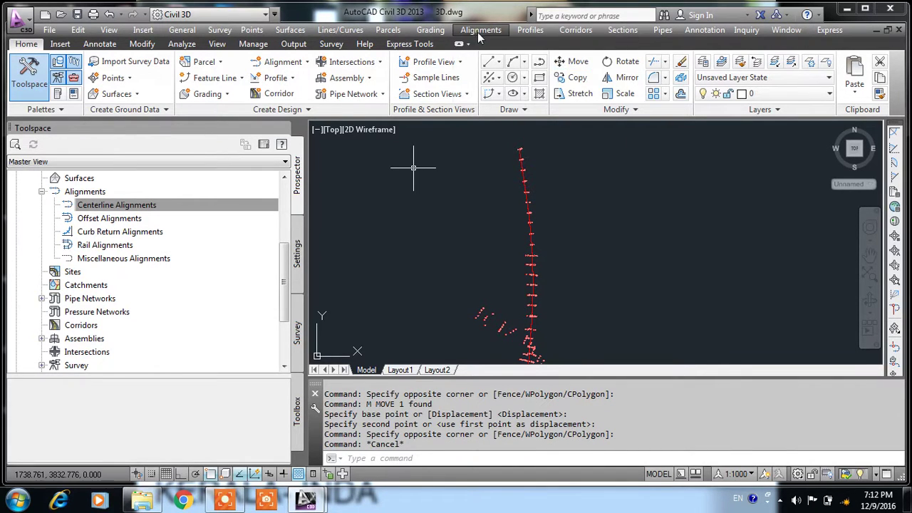
Step: Start Create Alignment from Polyline, pick the road polyline, and accept its direction
click(480, 30)
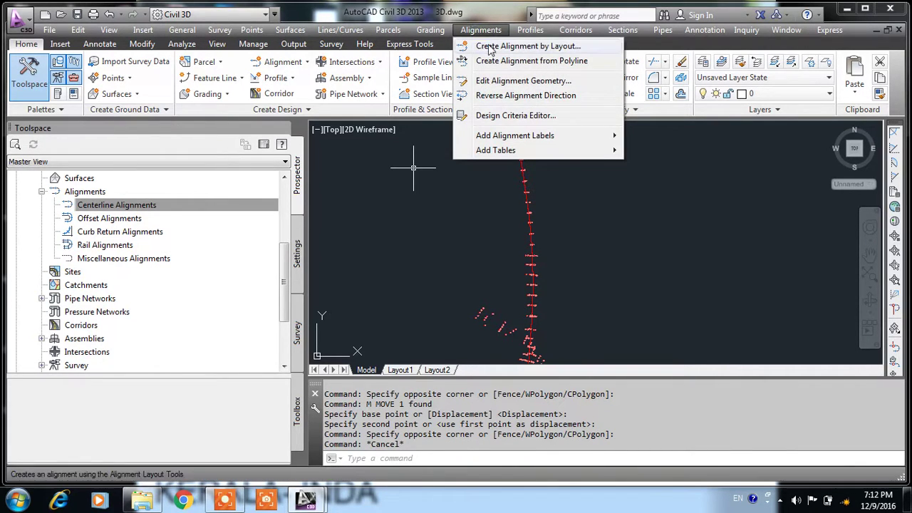
click(536, 63)
scroll(489, 191, up, 3)
scroll(488, 191, up, 2)
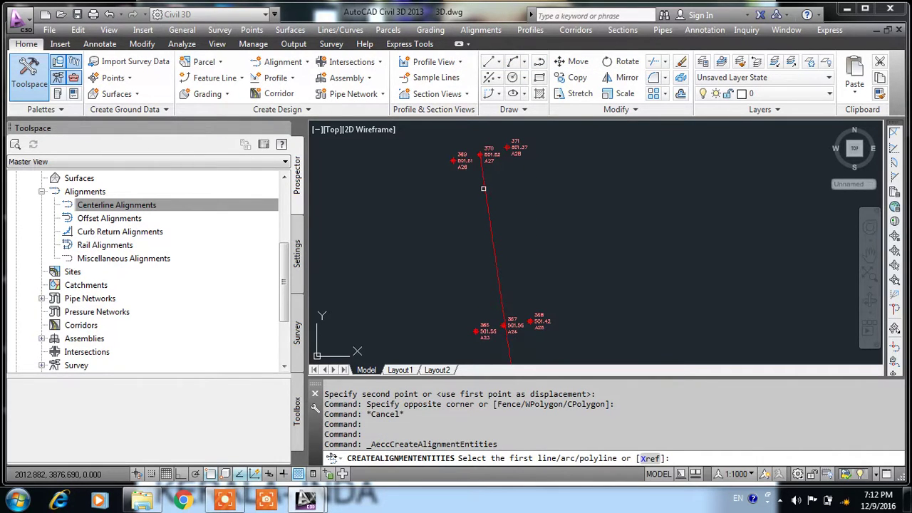
click(486, 190)
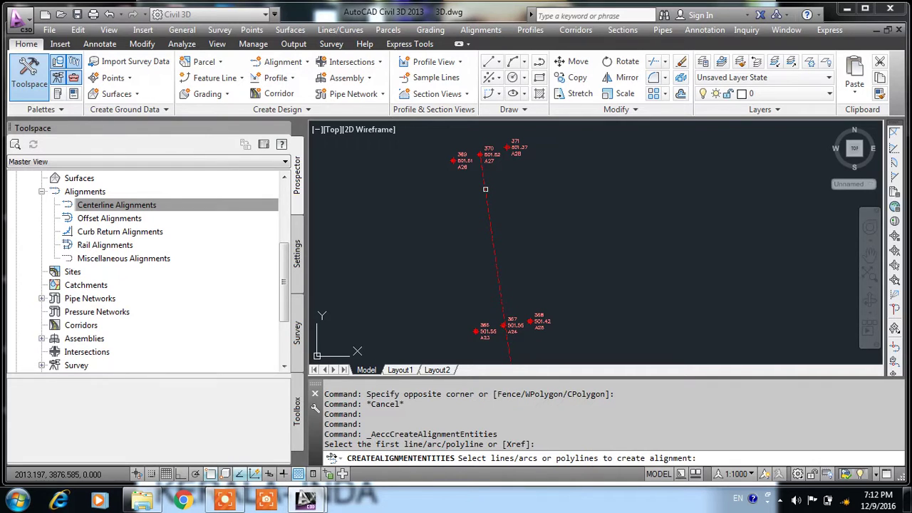
key(Return)
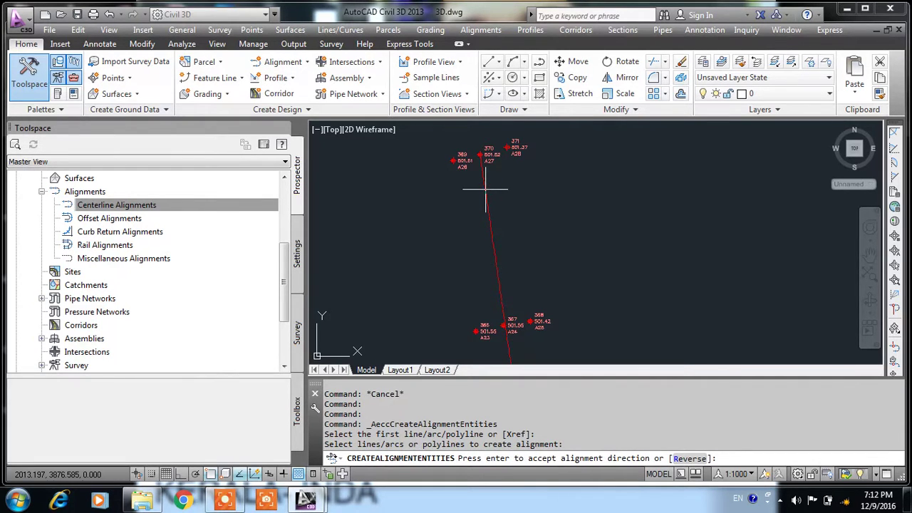
key(Return)
Step: Name the alignment ROAD-1 with All Labels, Proposed style and site <None>, and create it
click(488, 86)
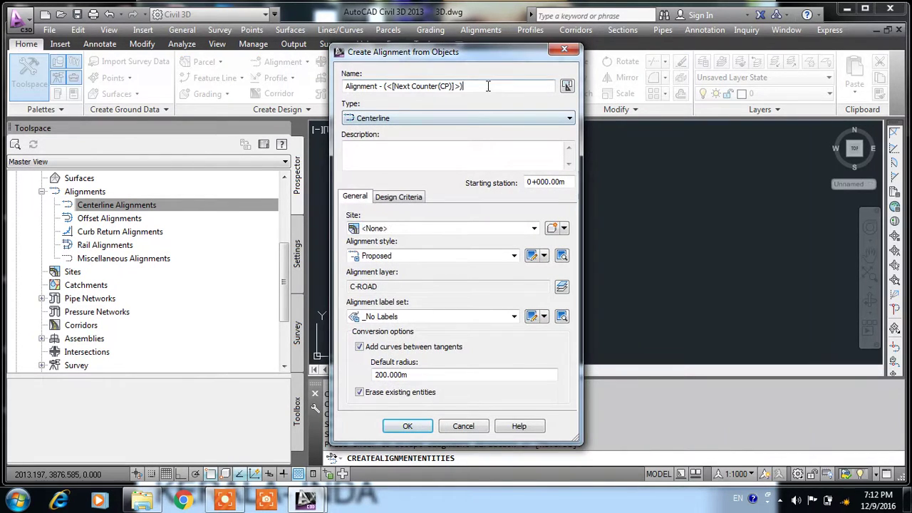
drag(370, 86, 177, 84)
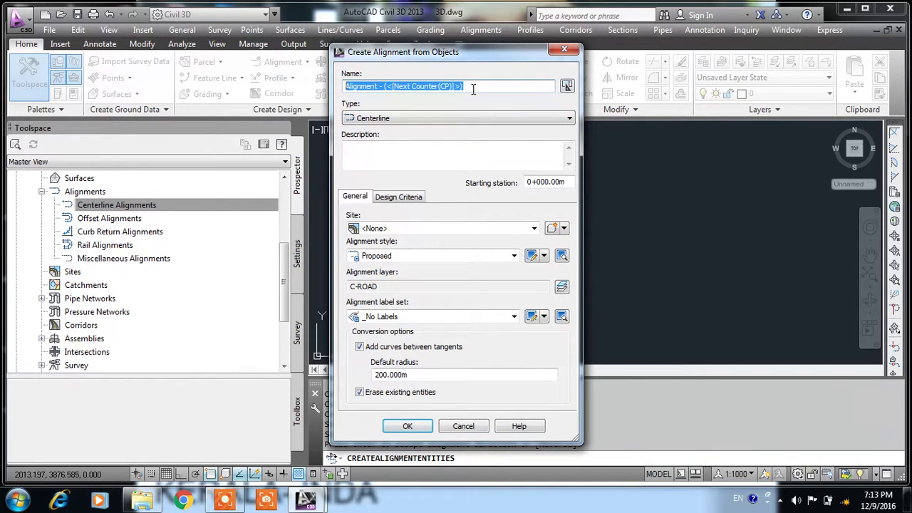
text(ROAD-1)
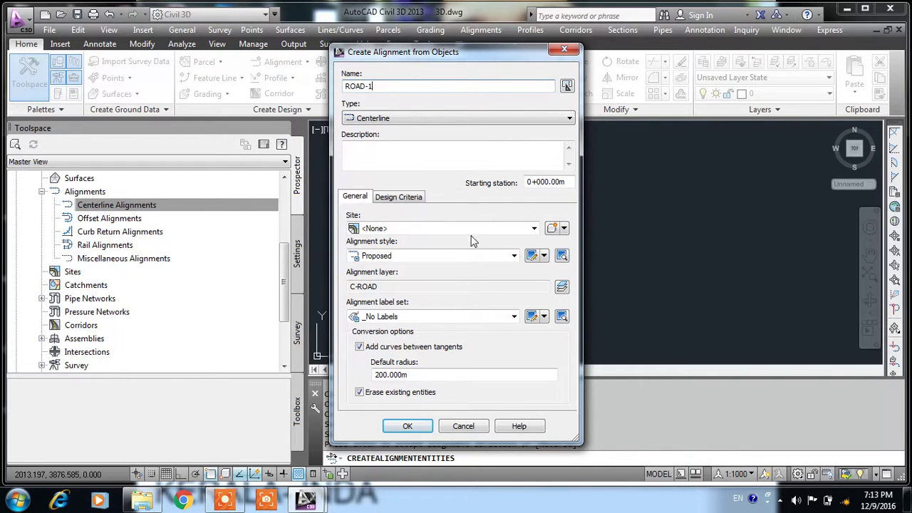
click(398, 318)
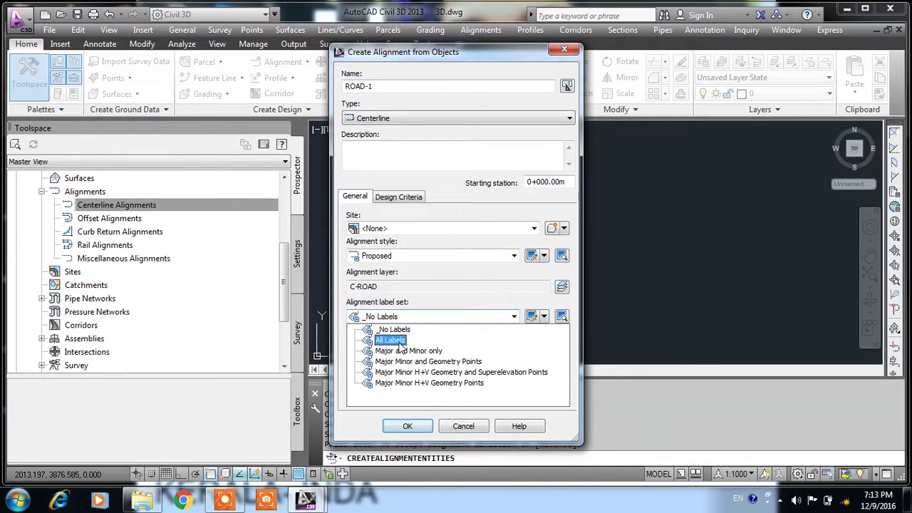
click(399, 342)
click(446, 256)
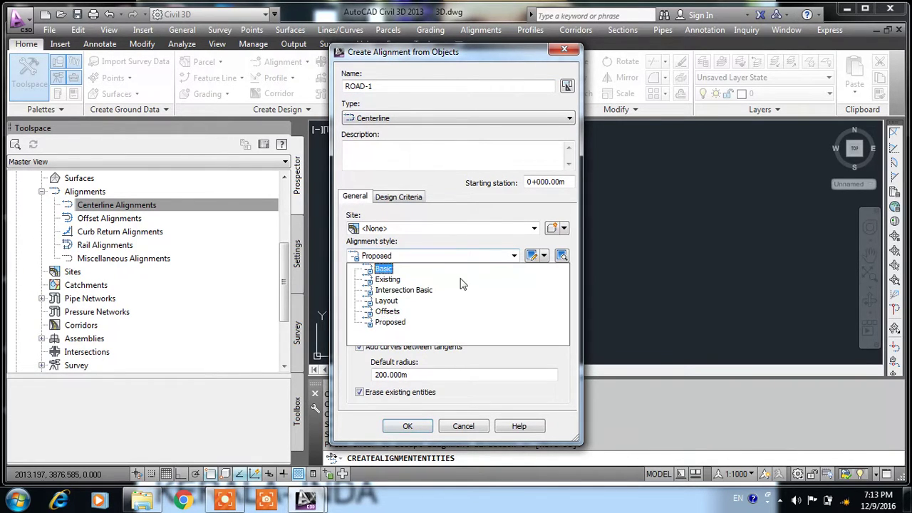
click(390, 322)
click(420, 229)
click(419, 241)
click(533, 228)
click(533, 230)
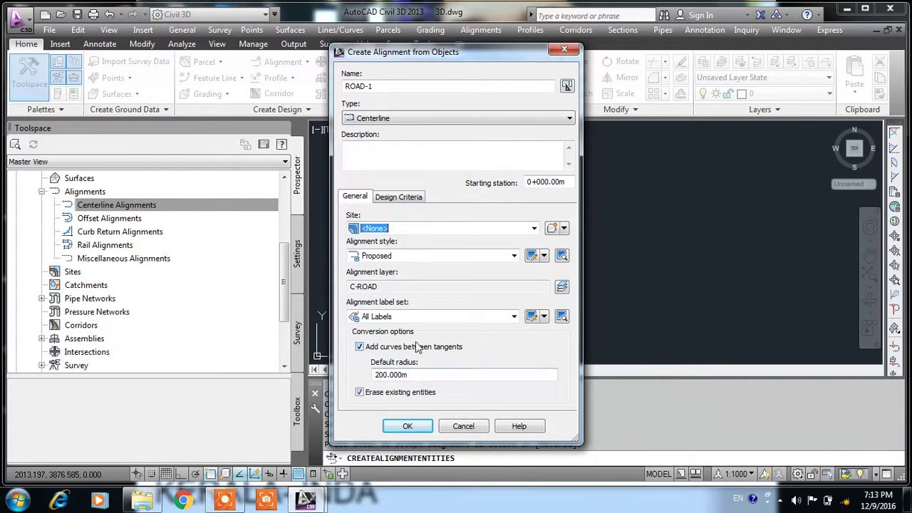
click(407, 426)
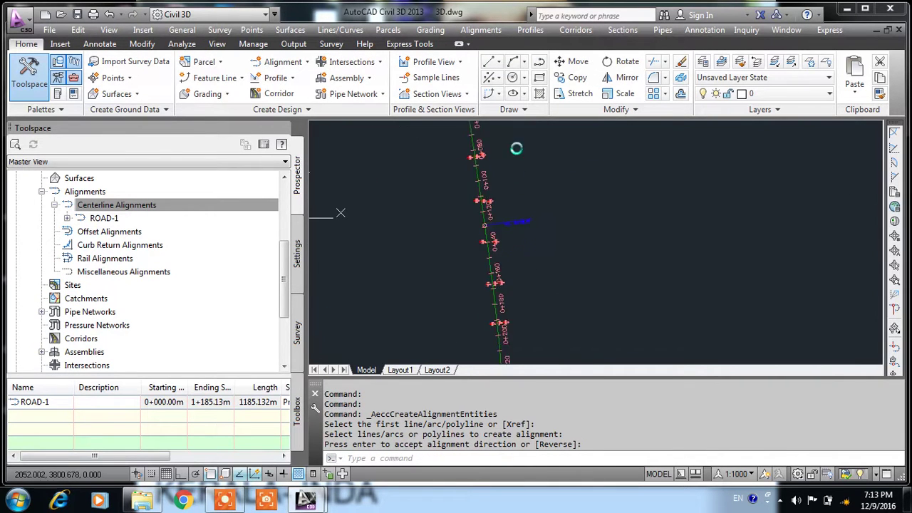
Step: Pan to ROAD-1's start at 0+000 and select its station label group
scroll(524, 217, up, 4)
middle_drag(513, 235, 524, 285)
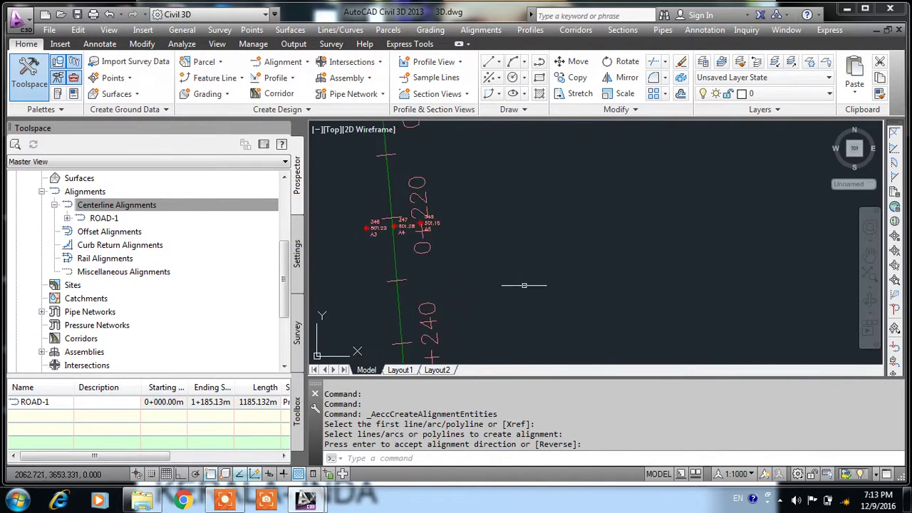
scroll(523, 285, down, 3)
mouse_move(468, 223)
middle_down()
mouse_move(440, 320)
mouse_move(530, 232)
middle_up()
key(Return)
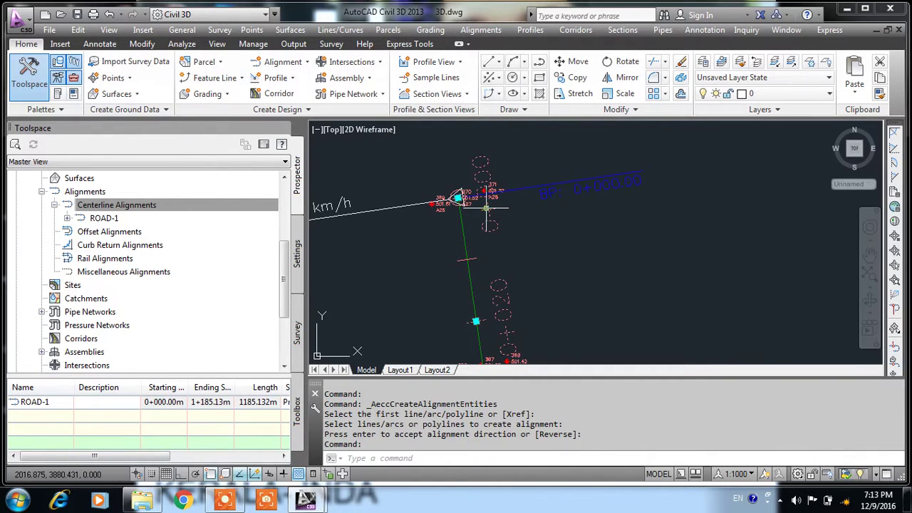
click(486, 208)
Step: Set the station label increment to 25 m in the label properties
key(ctrl+1)
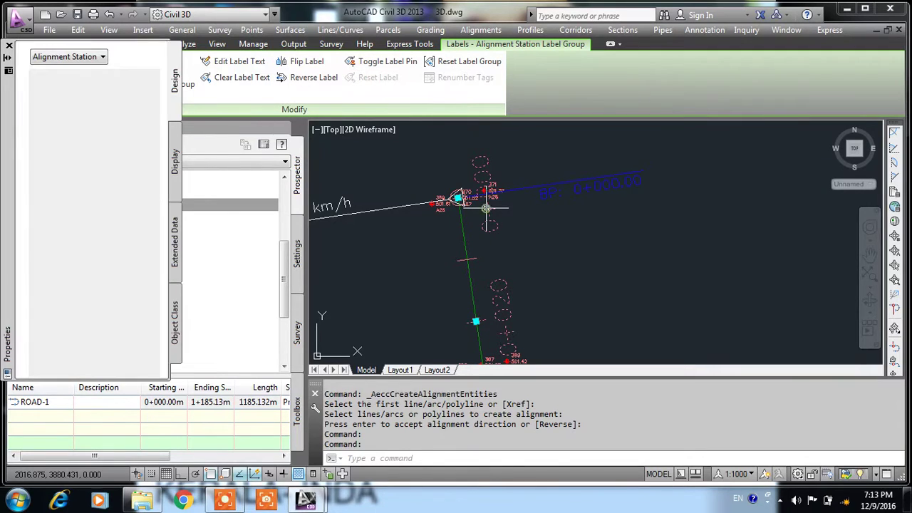
click(150, 235)
double_click(138, 235)
text(25)
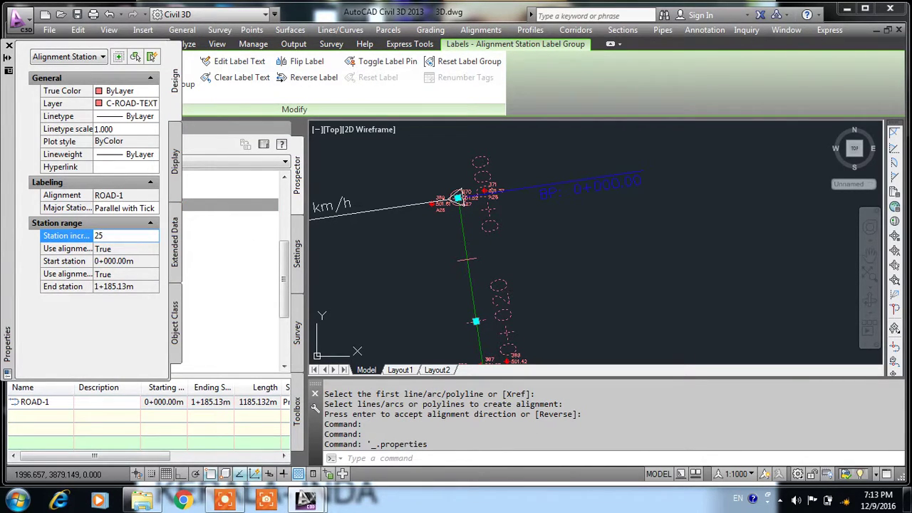
key(Return)
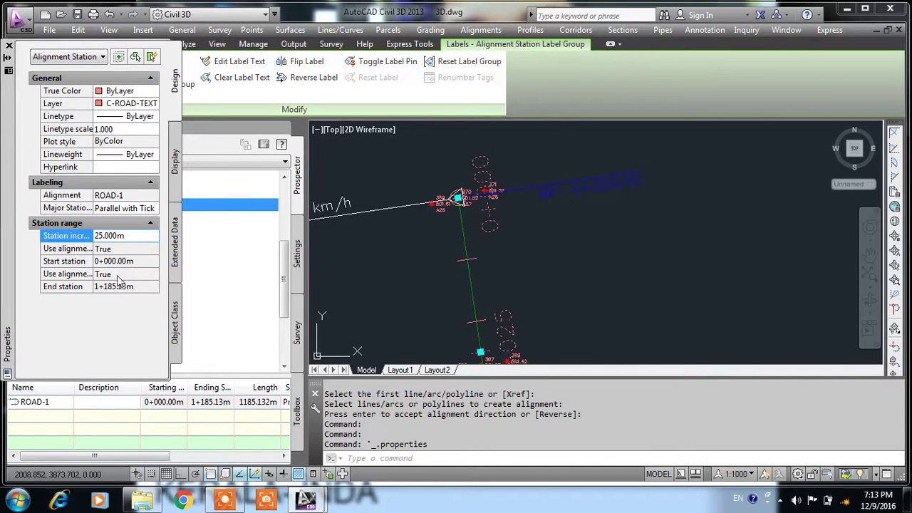
Step: Change the station increment to 50 m and zoom to check the relabelled stations
click(128, 235)
text(50)
key(Return)
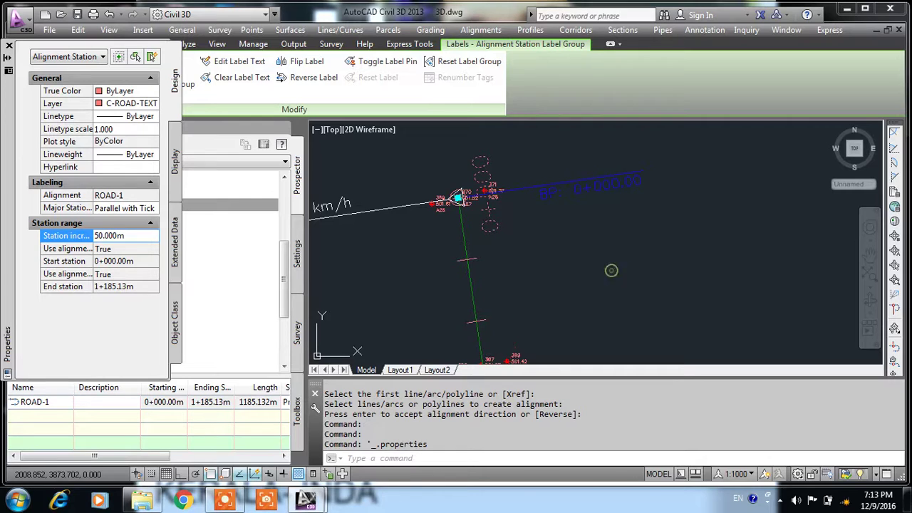
scroll(555, 223, up, 3)
scroll(535, 276, up, 2)
scroll(520, 267, up, 1)
scroll(509, 258, down, 3)
scroll(520, 235, down, 1)
scroll(530, 214, down, 1)
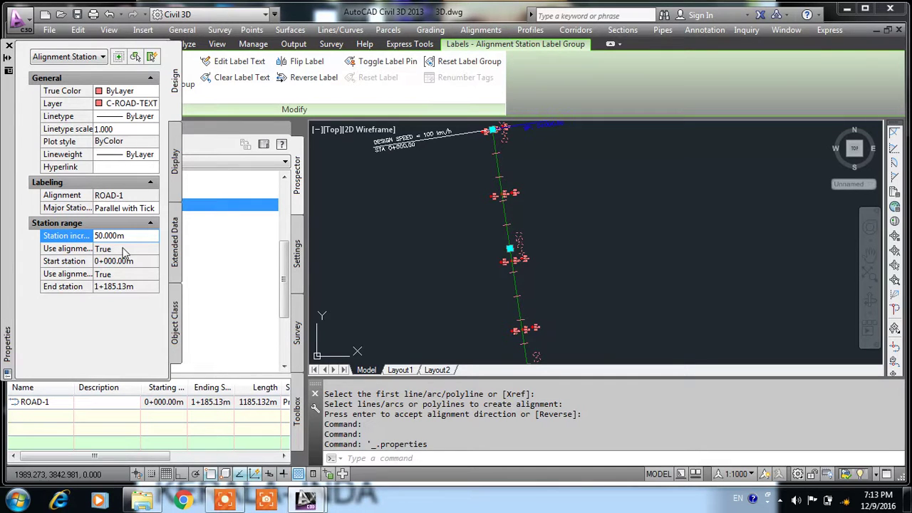
Step: Open the Parallel with Tick major station label style in the Label Style Composer
click(125, 207)
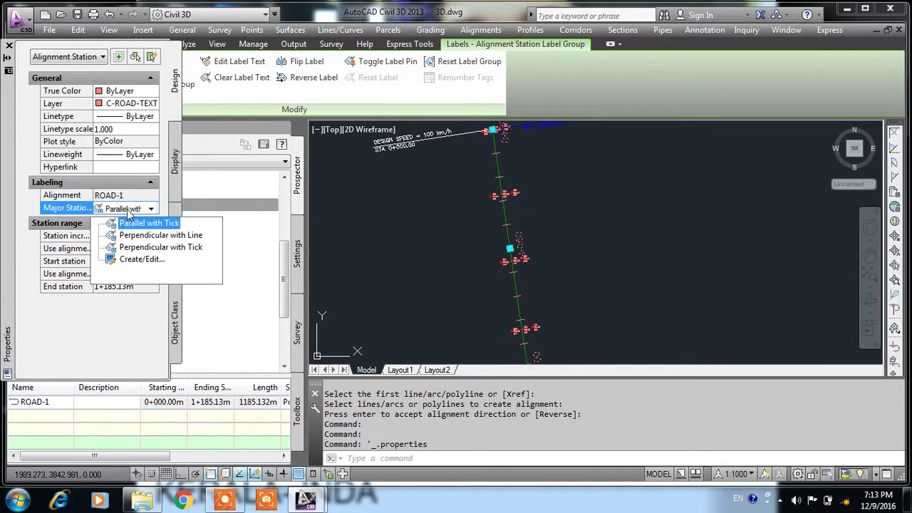
click(142, 259)
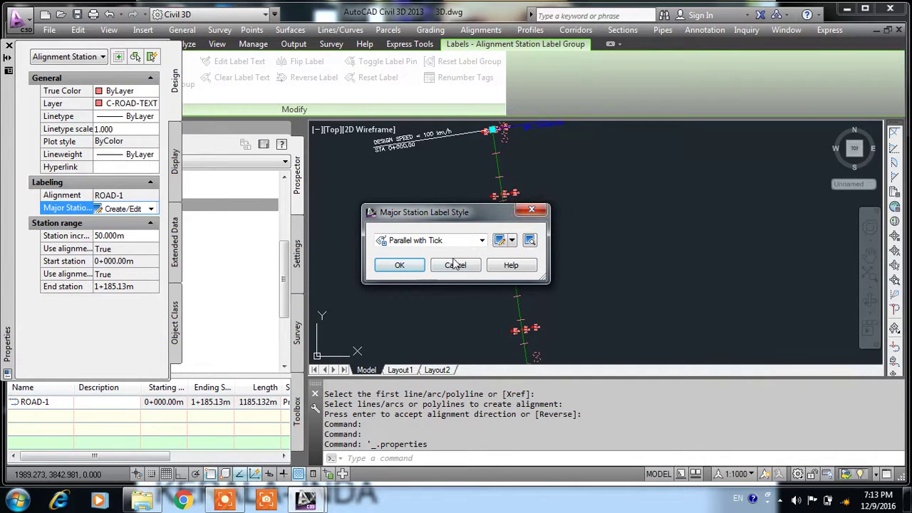
click(498, 240)
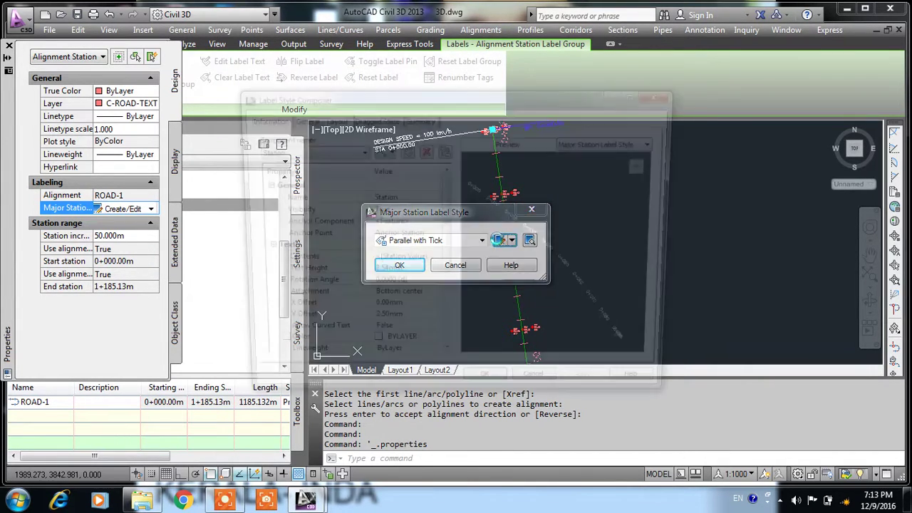
Step: Set the Parallel with Tick station text height to 1.50 mm and apply it
click(391, 277)
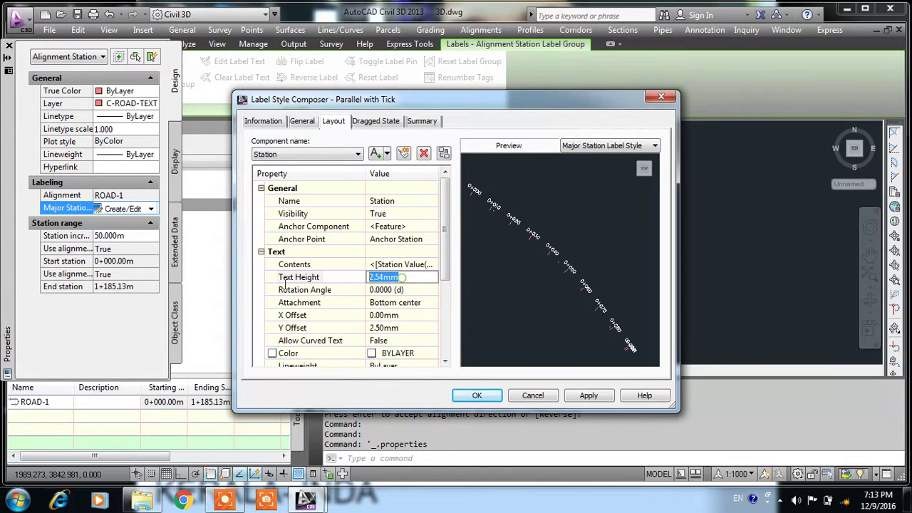
text(1.)
key(Return)
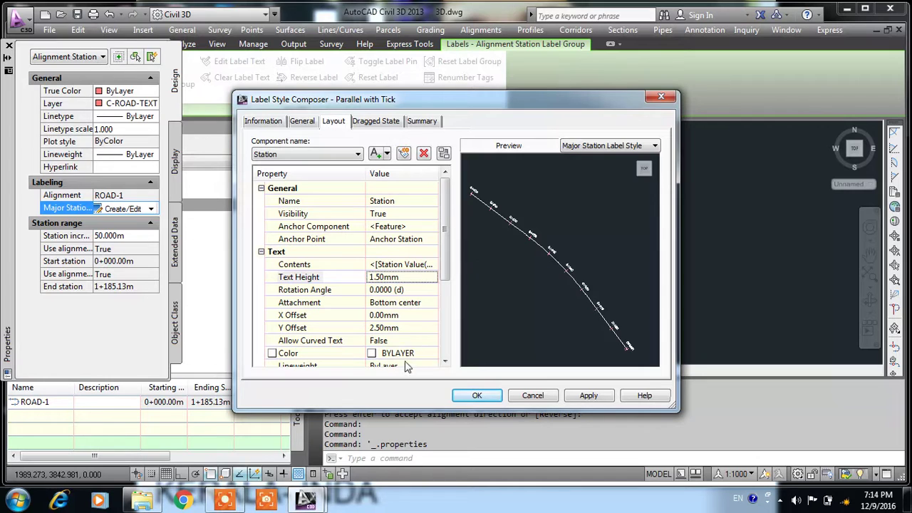
click(411, 327)
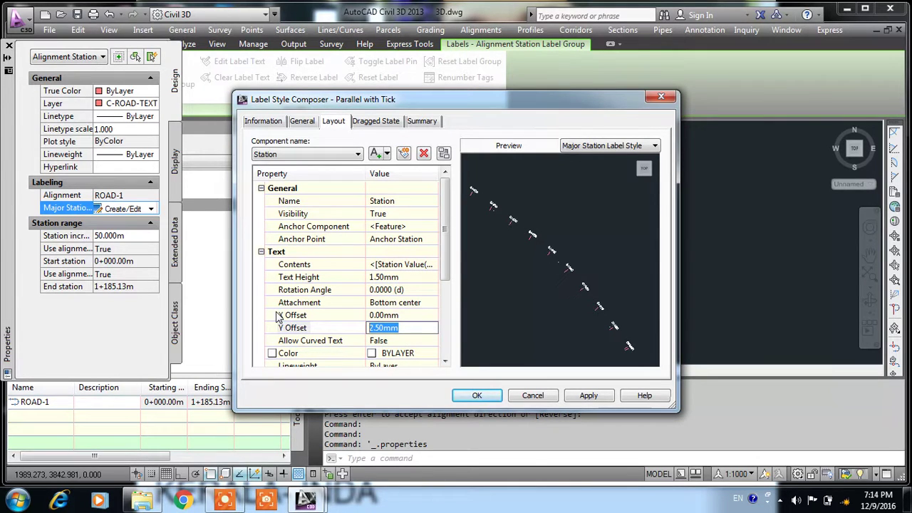
click(588, 396)
click(477, 396)
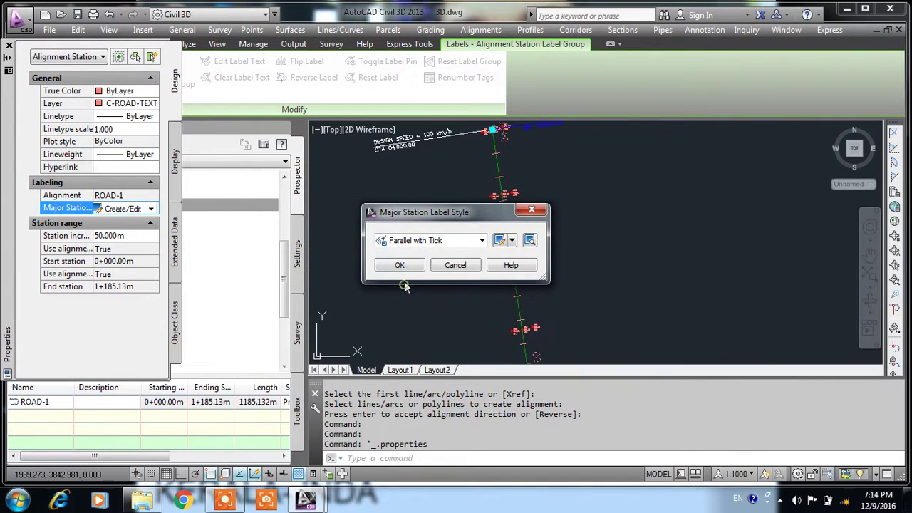
Step: Switch ROAD-1's major station label style to Perpendicular with Tick
click(400, 265)
scroll(512, 249, up, 2)
scroll(512, 249, up, 2)
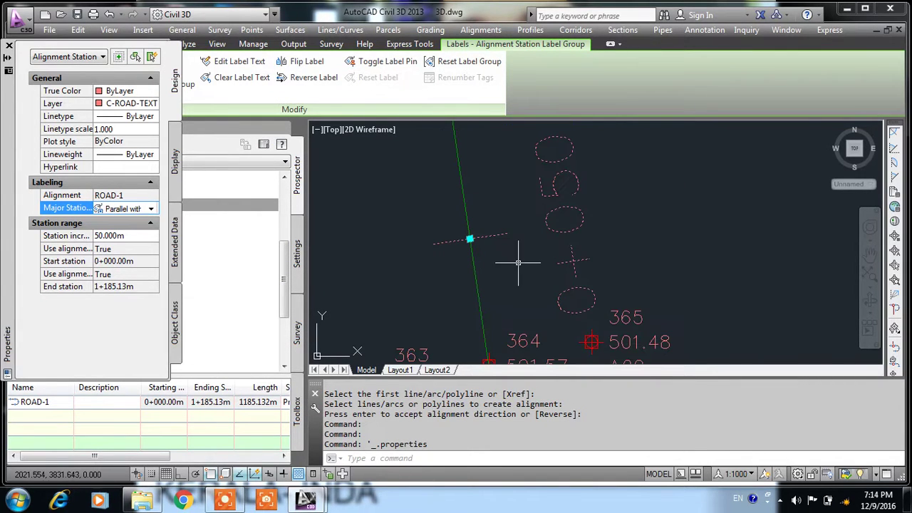
click(153, 208)
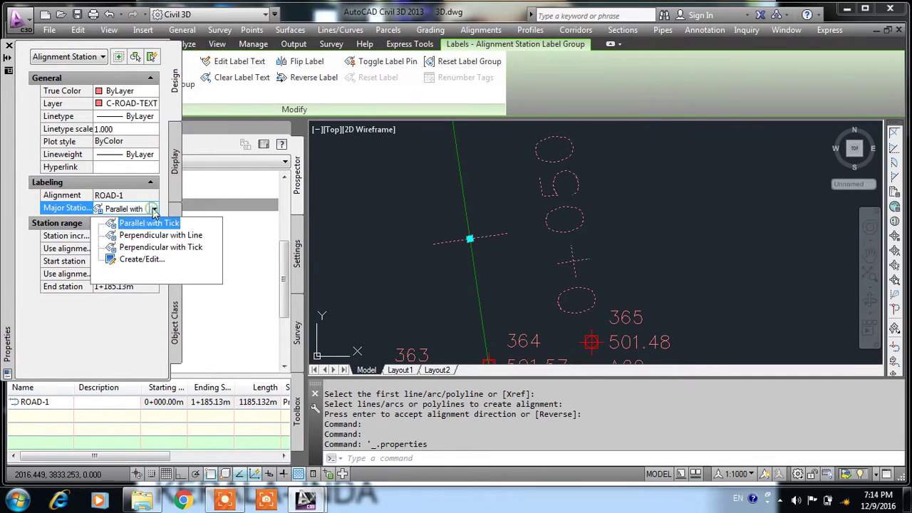
click(147, 247)
scroll(531, 267, down, 5)
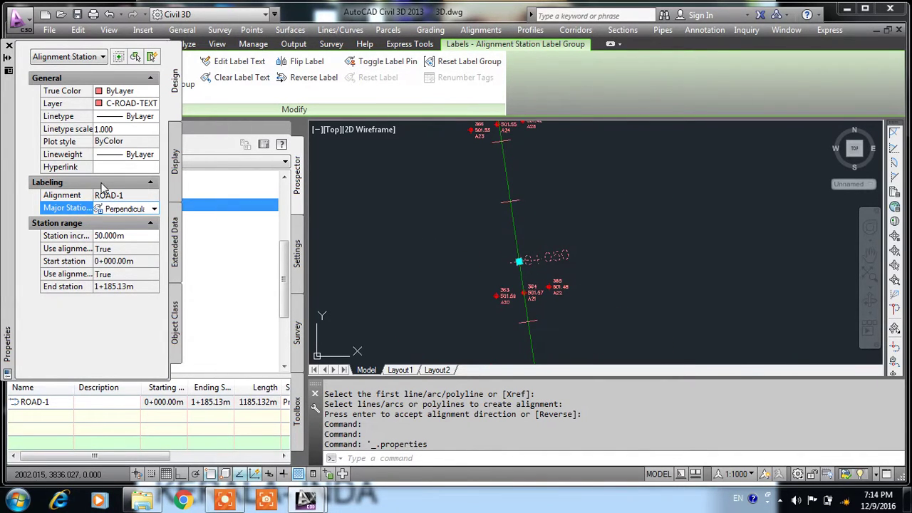
click(129, 209)
Step: Switch major station labels to Perpendicular with Line and deselect ROAD-1
click(150, 238)
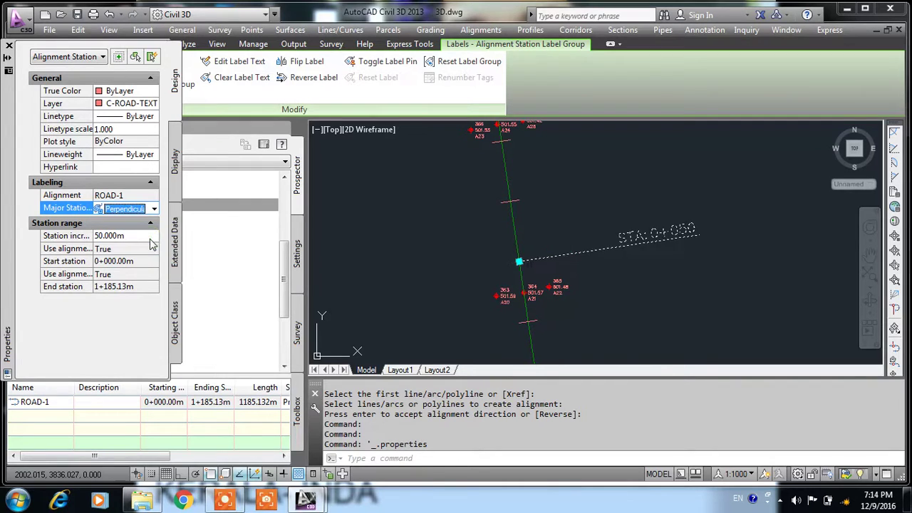
scroll(536, 225, down, 2)
scroll(536, 225, down, 2)
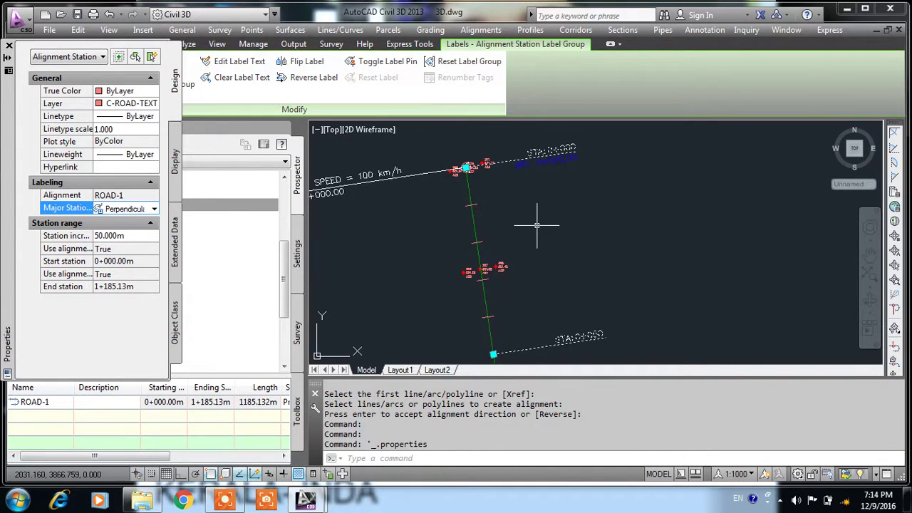
key(Escape)
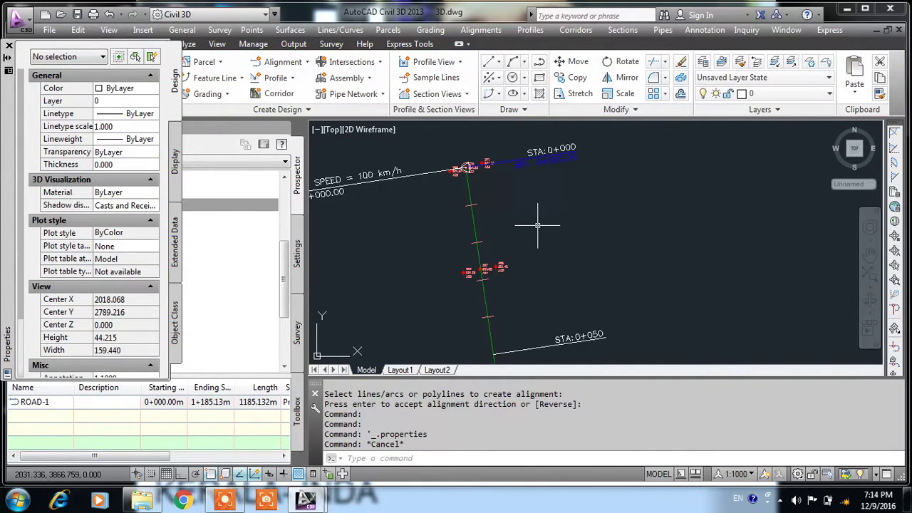
Step: Zoom along ROAD-1 to inspect the perpendicular station labels such as STA: 0+650 and 1+050
scroll(553, 167, up, 3)
scroll(553, 167, down, 4)
scroll(546, 152, down, 3)
scroll(546, 153, up, 2)
scroll(552, 260, up, 5)
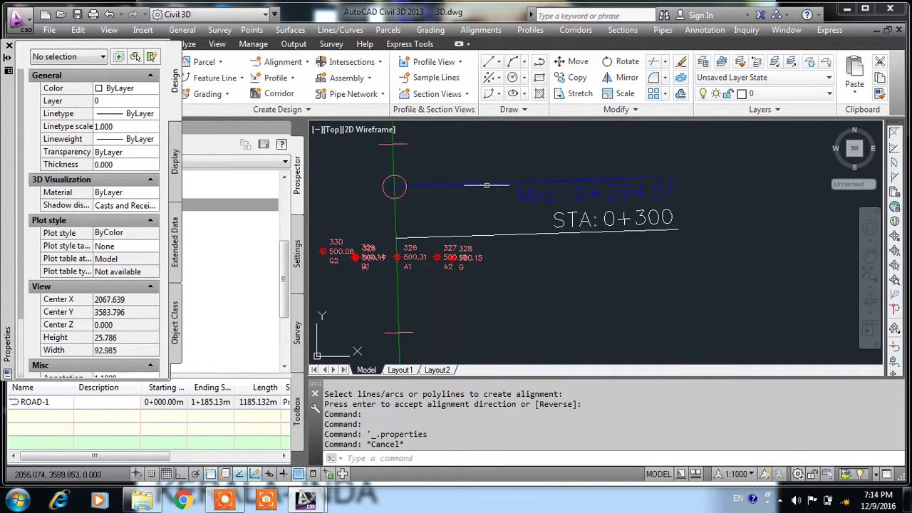
scroll(531, 174, down, 5)
scroll(548, 153, down, 1)
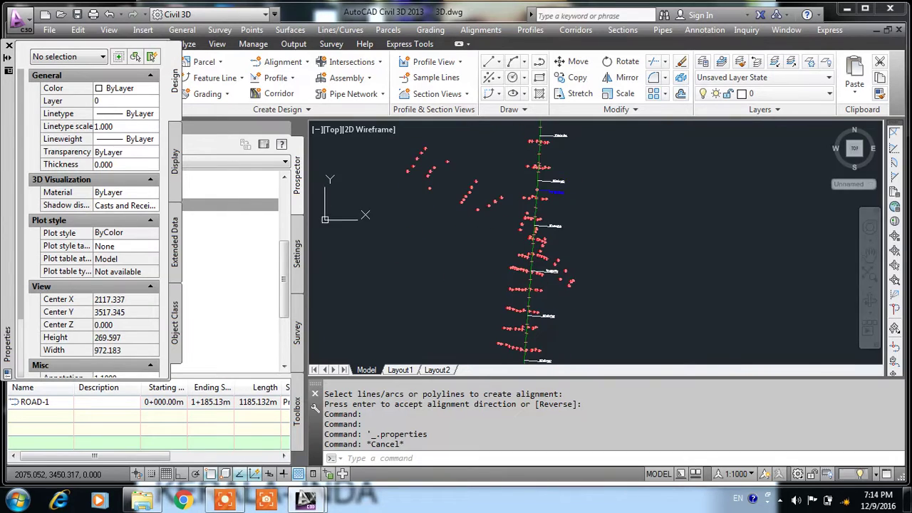
scroll(555, 144, up, 2)
scroll(548, 178, up, 1)
scroll(543, 211, up, 2)
scroll(543, 211, up, 1)
scroll(563, 200, down, 5)
scroll(549, 197, up, 4)
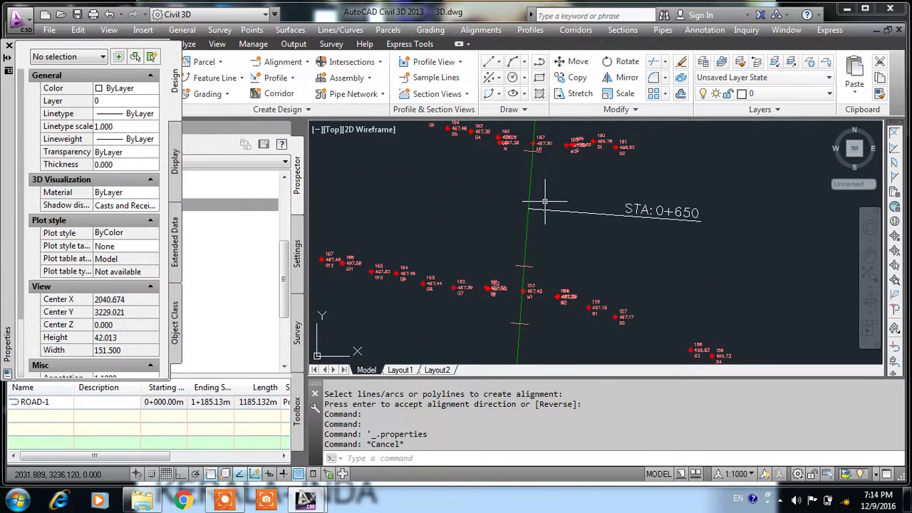
scroll(545, 203, down, 5)
scroll(545, 203, down, 2)
scroll(549, 213, up, 6)
scroll(556, 235, up, 2)
scroll(567, 263, down, 2)
scroll(559, 243, up, 4)
scroll(549, 214, down, 1)
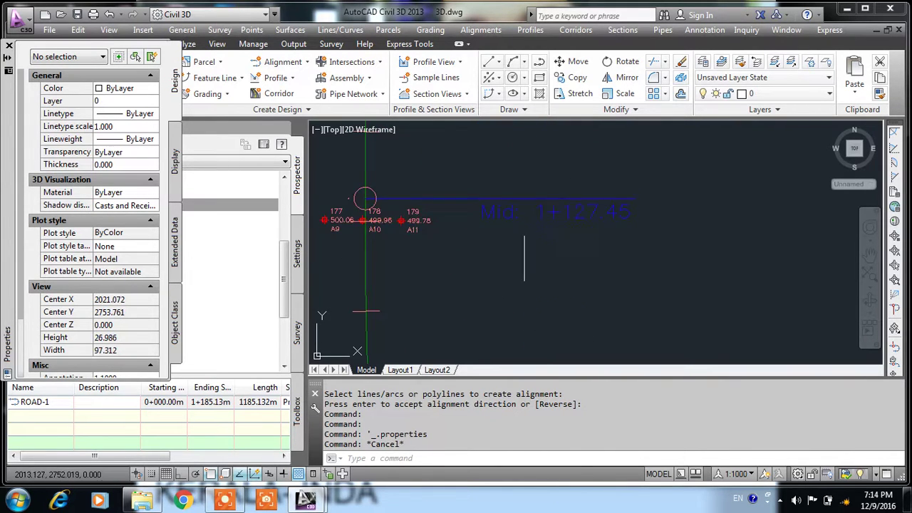
scroll(522, 214, down, 1)
scroll(446, 239, up, 4)
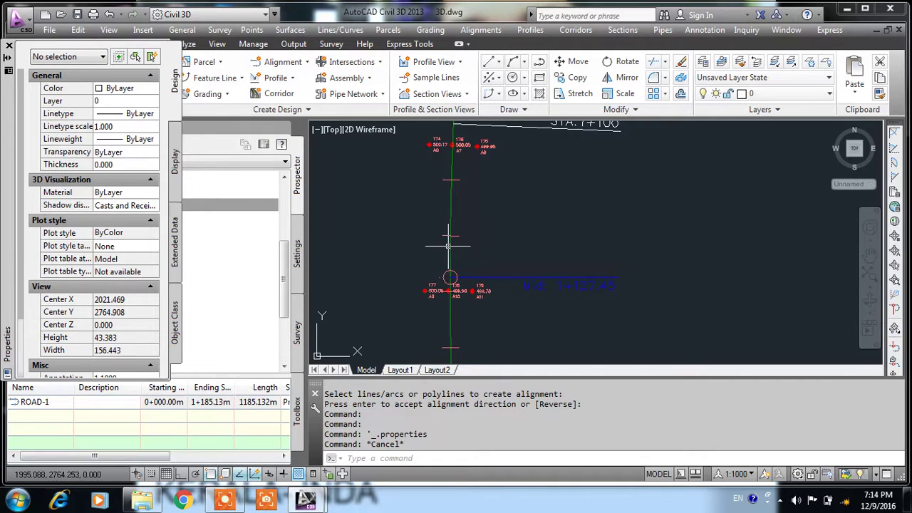
scroll(456, 240, down, 6)
scroll(513, 217, down, 6)
scroll(541, 296, up, 2)
scroll(546, 290, up, 2)
scroll(527, 214, up, 2)
scroll(470, 214, up, 2)
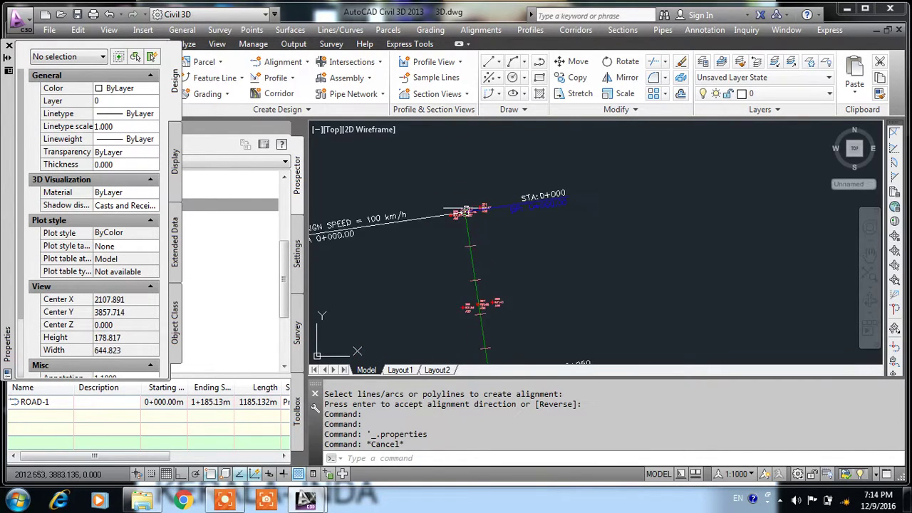
scroll(462, 240, up, 2)
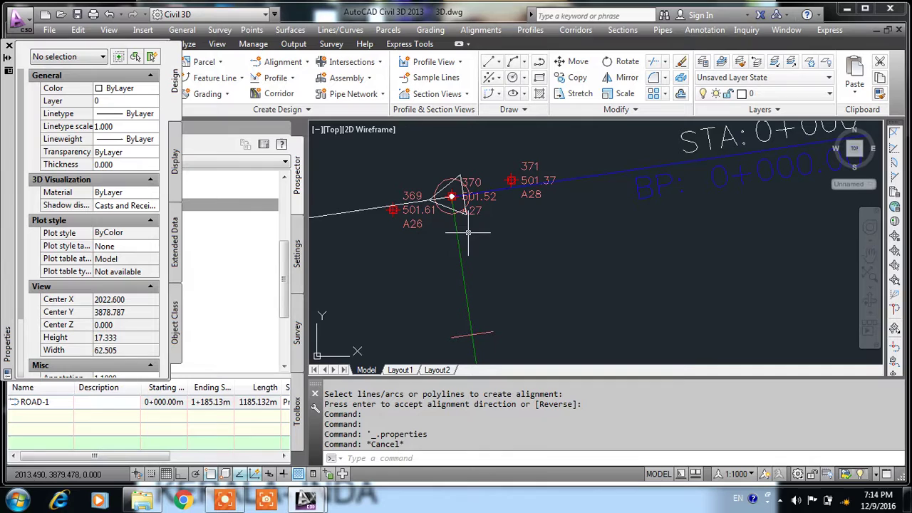
Step: Start an offset alignment from ROAD-1 with 4.75 m left and right incremental offsets
click(284, 62)
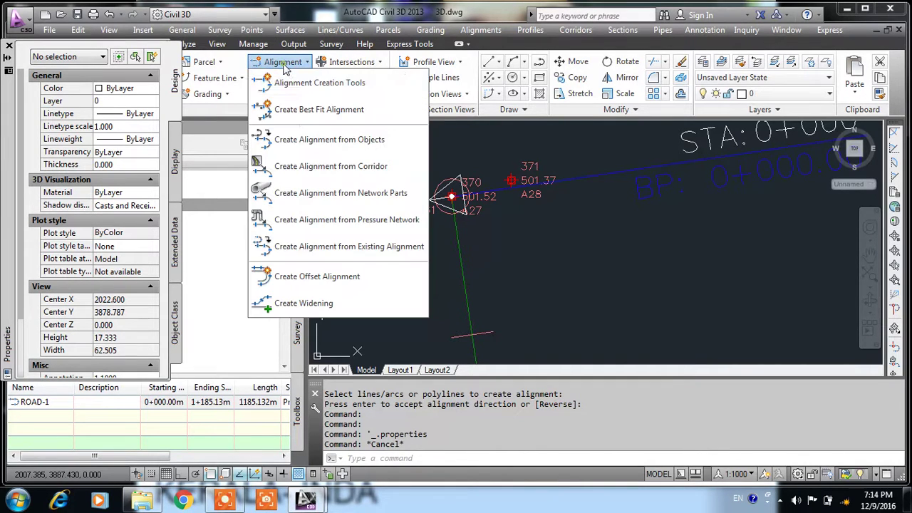
click(315, 276)
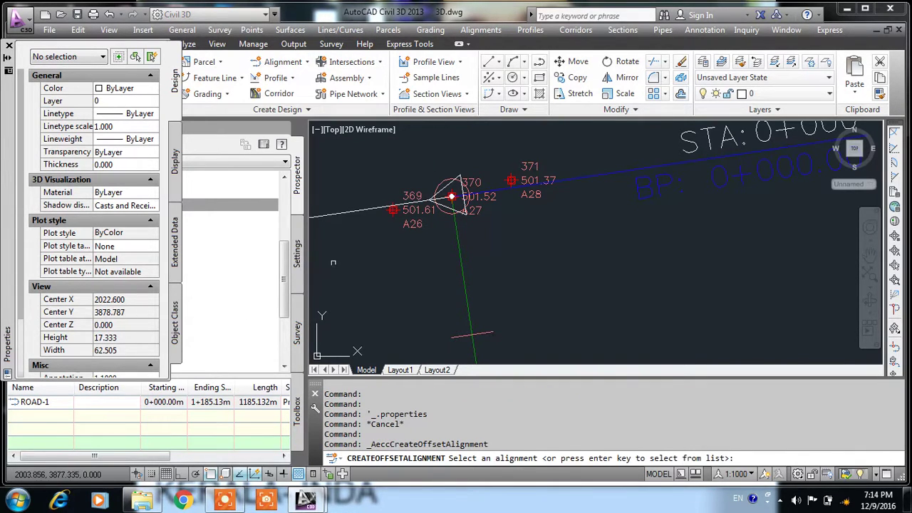
click(460, 242)
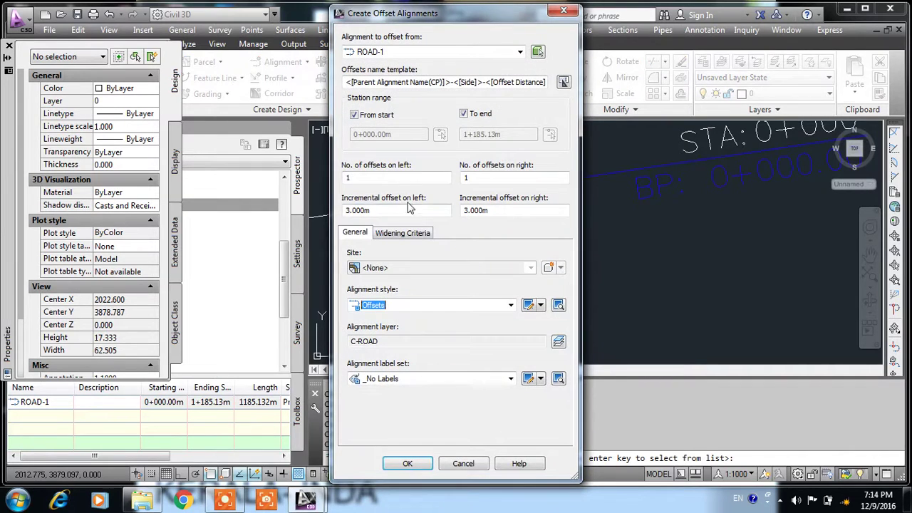
click(412, 179)
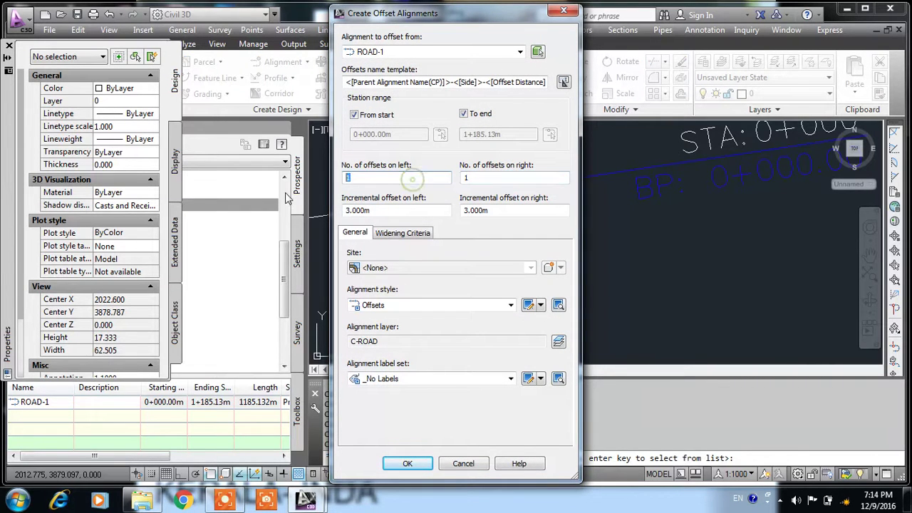
click(385, 209)
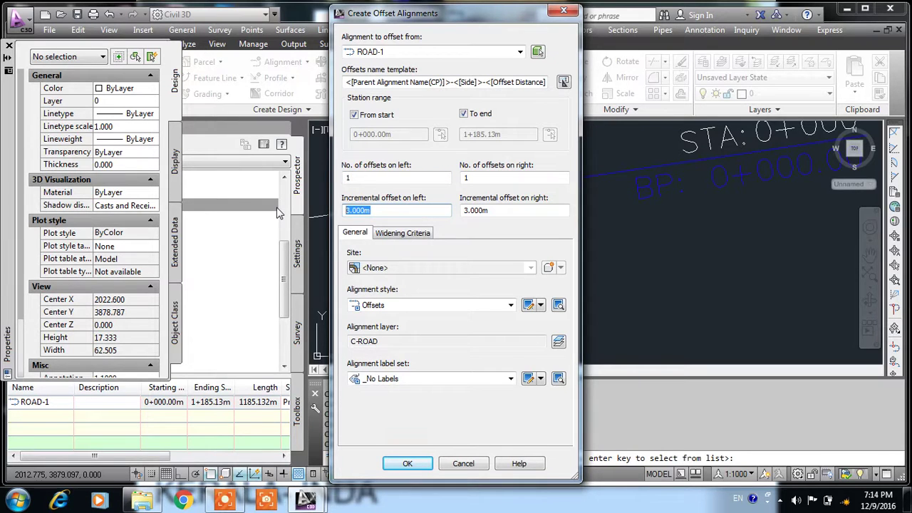
text(4.75)
click(496, 211)
text(4)
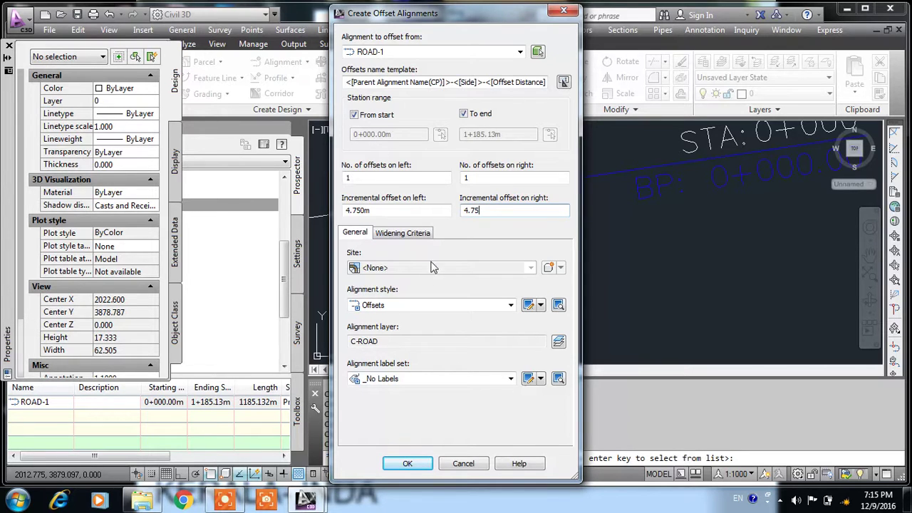
Step: Turn on widening around curves and create the left and right offset alignments
click(401, 238)
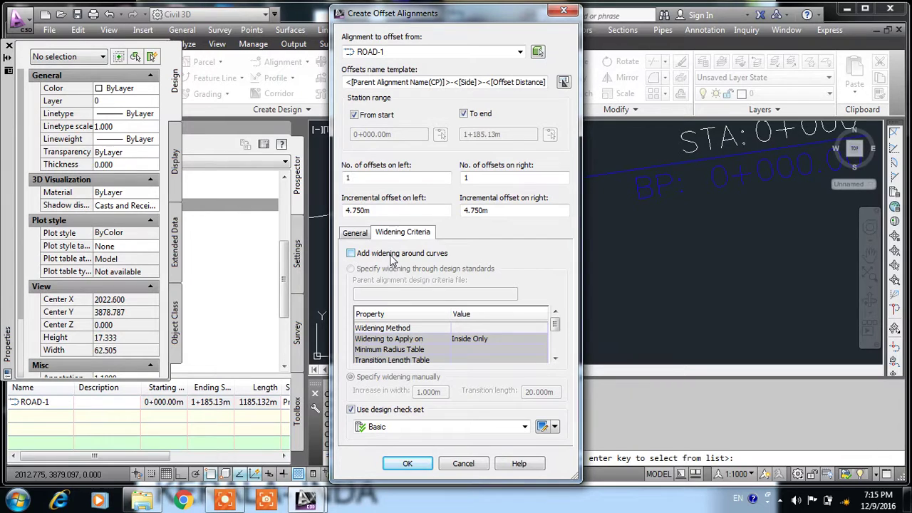
click(391, 256)
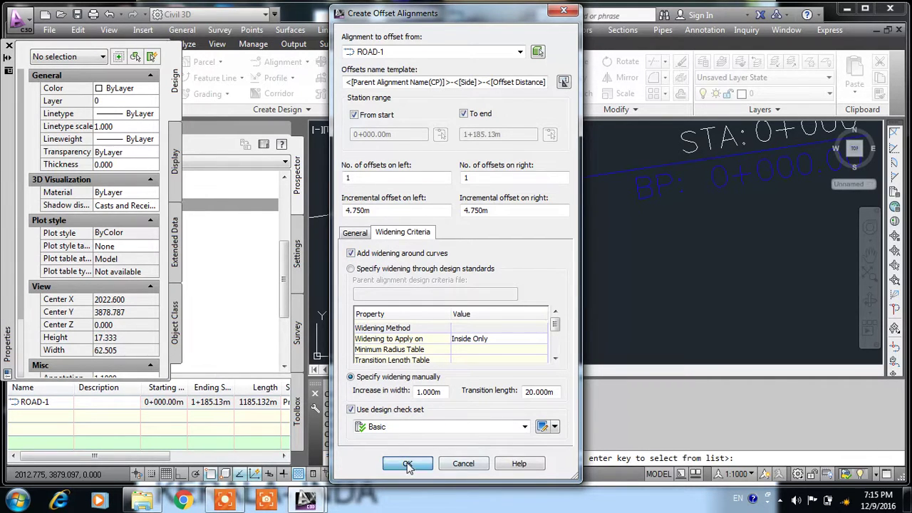
click(407, 464)
scroll(562, 153, down, 3)
scroll(570, 185, up, 3)
scroll(586, 226, up, 2)
scroll(586, 225, down, 4)
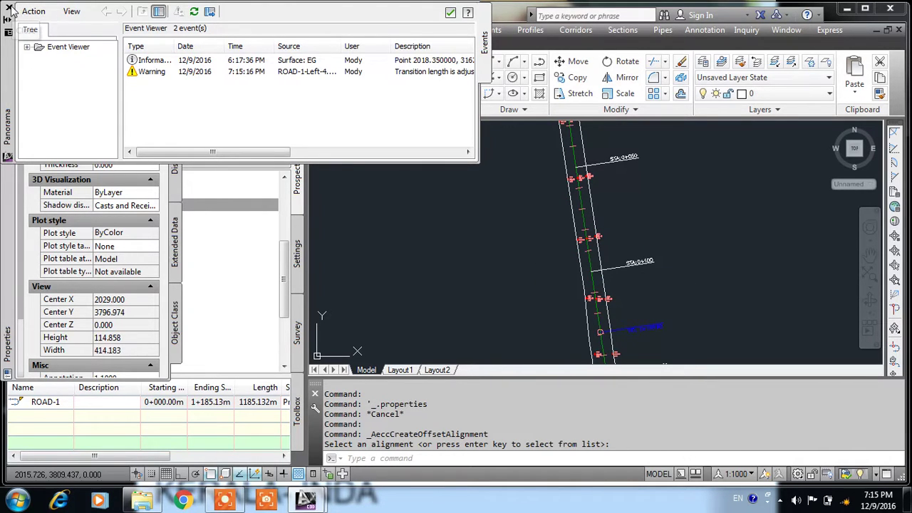
Step: Review the transition length warning for ROAD-1-Left-4.750 in Event Viewer, then close the log
click(161, 72)
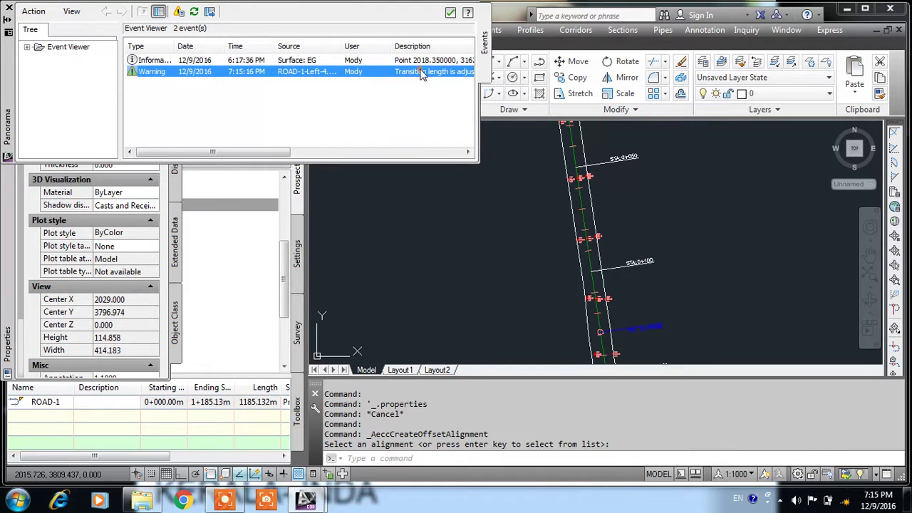
click(27, 46)
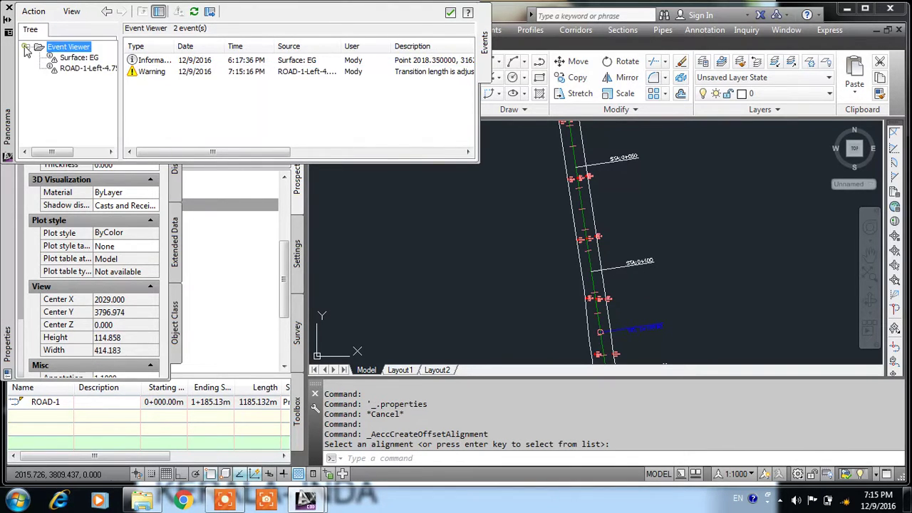
click(86, 67)
click(167, 66)
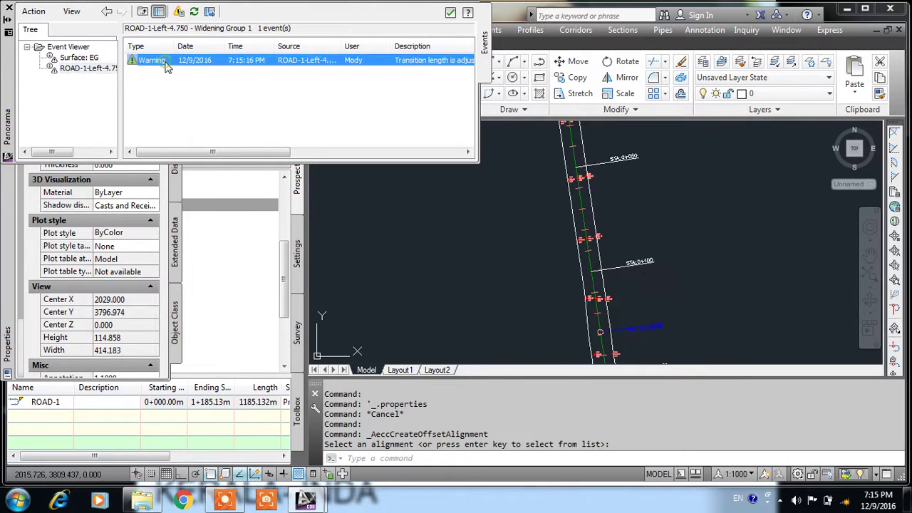
click(181, 15)
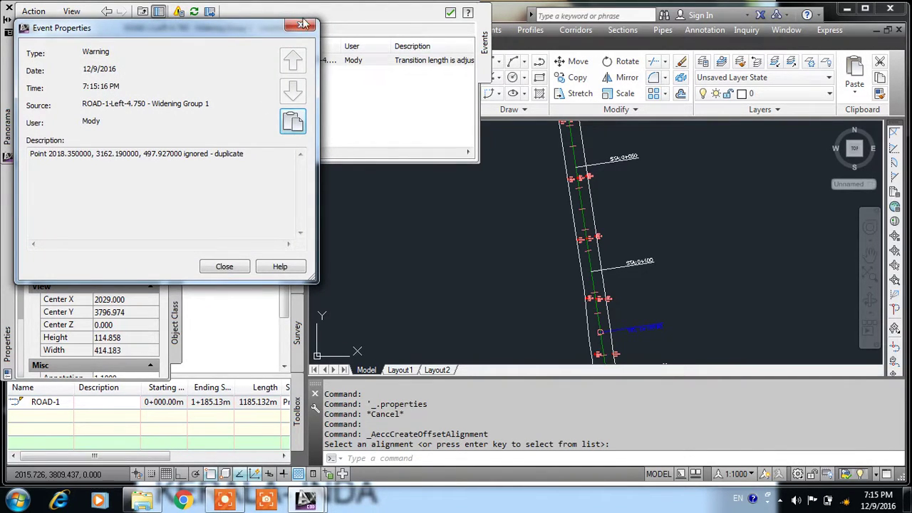
click(218, 265)
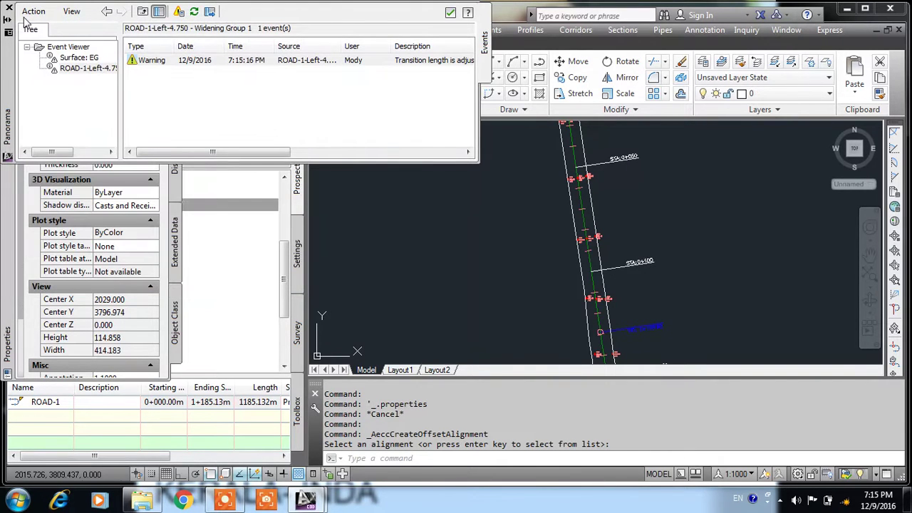
click(11, 8)
Step: Zoom in on ROAD-1 and select its station label group, labelled every 50 m
scroll(533, 164, down, 5)
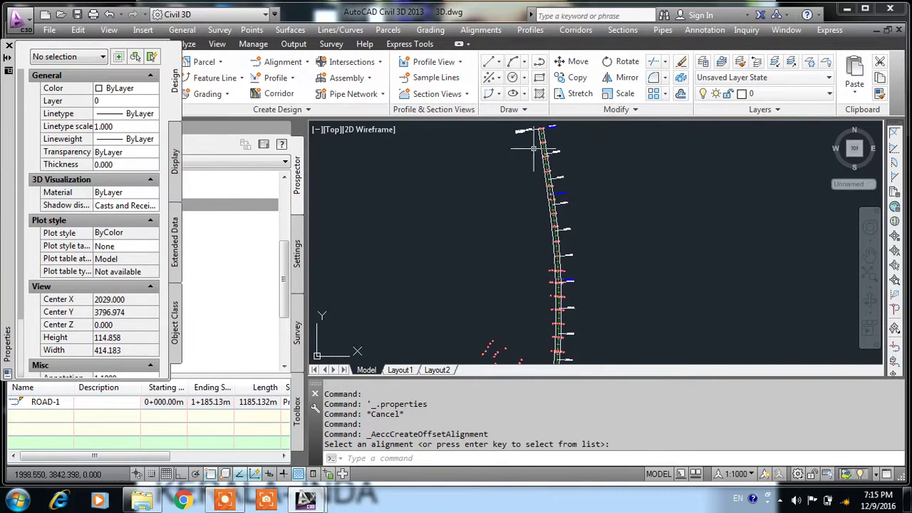
scroll(548, 224, up, 3)
scroll(505, 287, up, 2)
scroll(495, 191, up, 1)
scroll(495, 193, up, 2)
scroll(495, 194, up, 1)
scroll(495, 194, up, 2)
scroll(443, 314, up, 1)
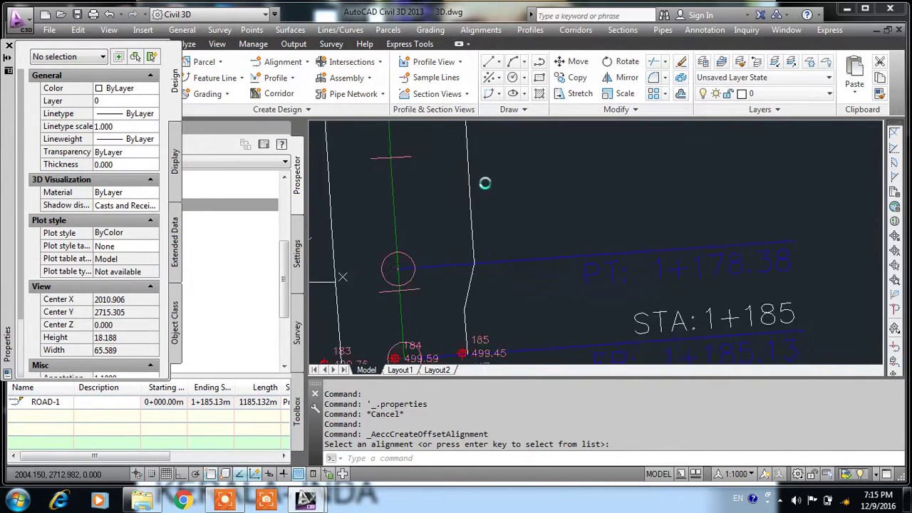
scroll(387, 202, down, 2)
scroll(451, 138, up, 1)
scroll(451, 138, down, 1)
scroll(498, 214, down, 2)
scroll(549, 321, down, 2)
scroll(547, 149, up, 2)
click(536, 231)
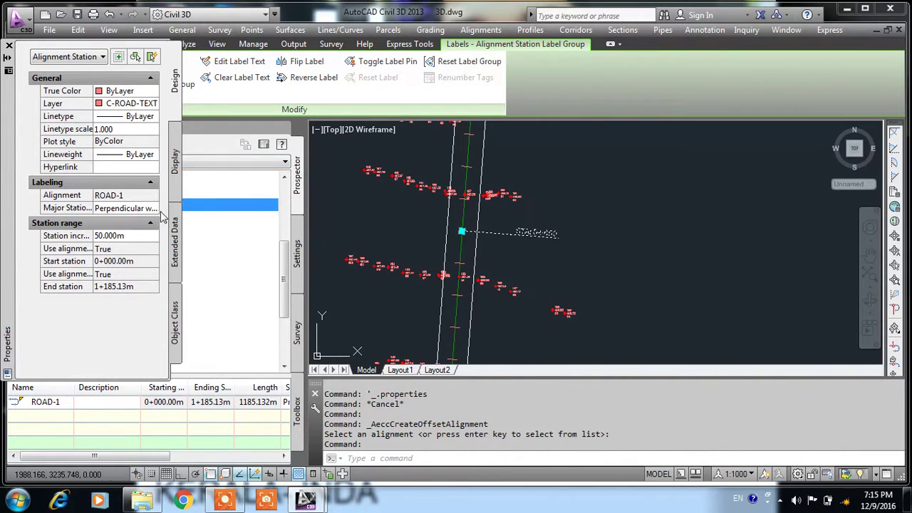
Step: Open the Perpendicular with Line major station style and inspect the Line component's Fixed Length
click(128, 208)
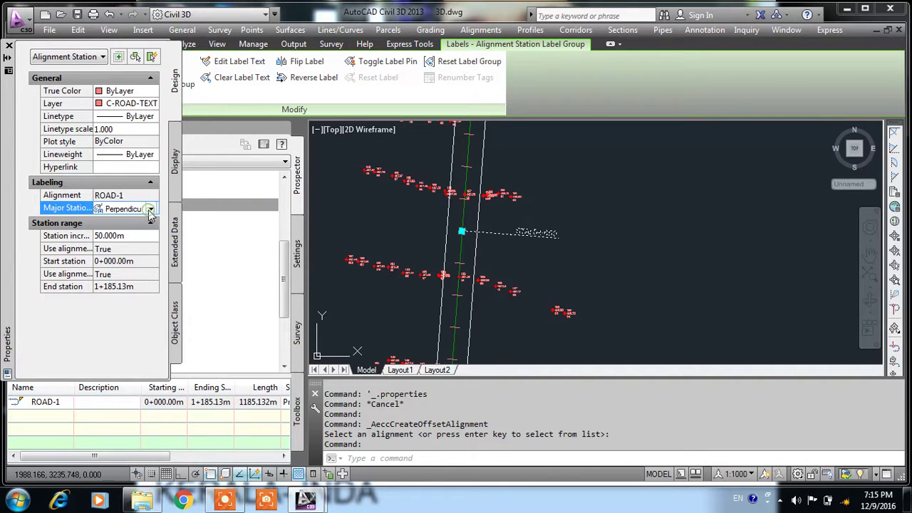
click(151, 209)
click(144, 262)
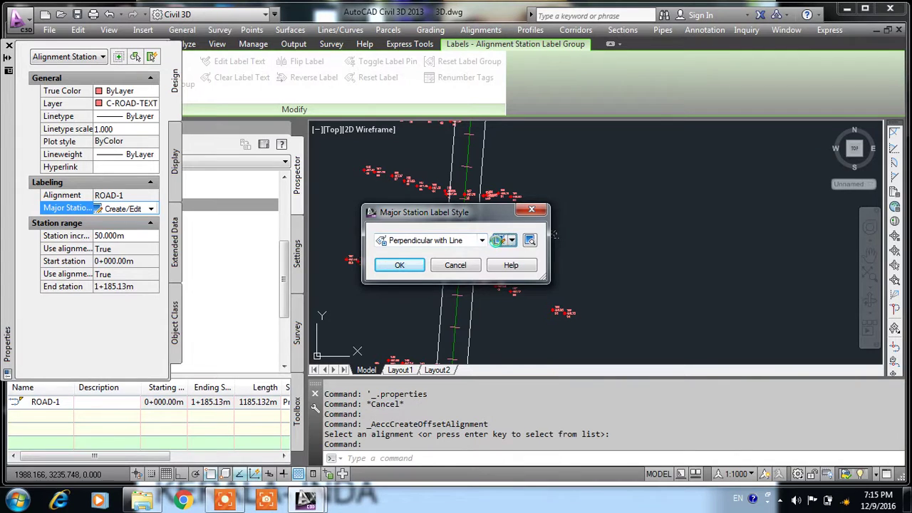
click(499, 240)
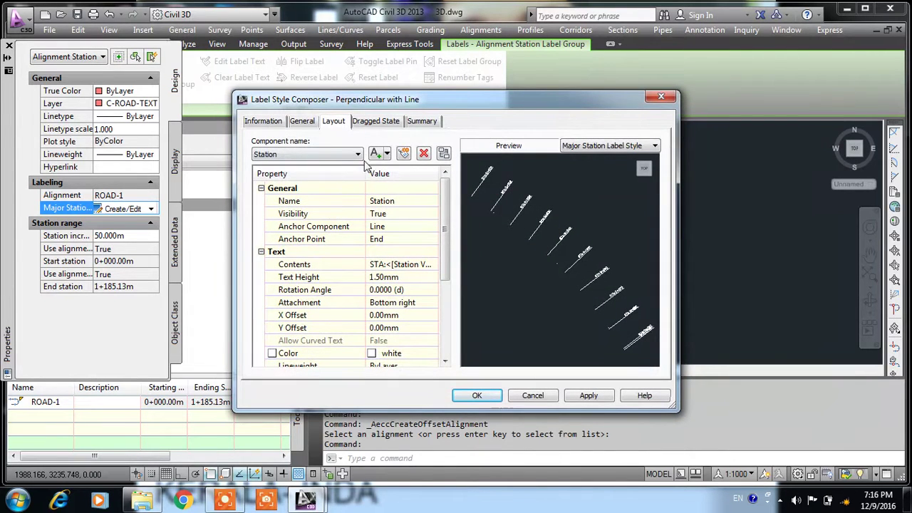
click(324, 158)
click(314, 172)
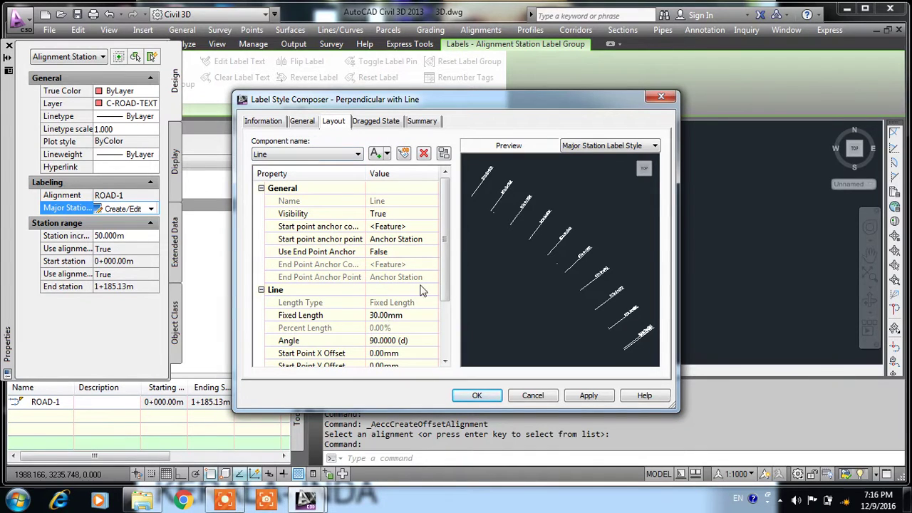
click(396, 315)
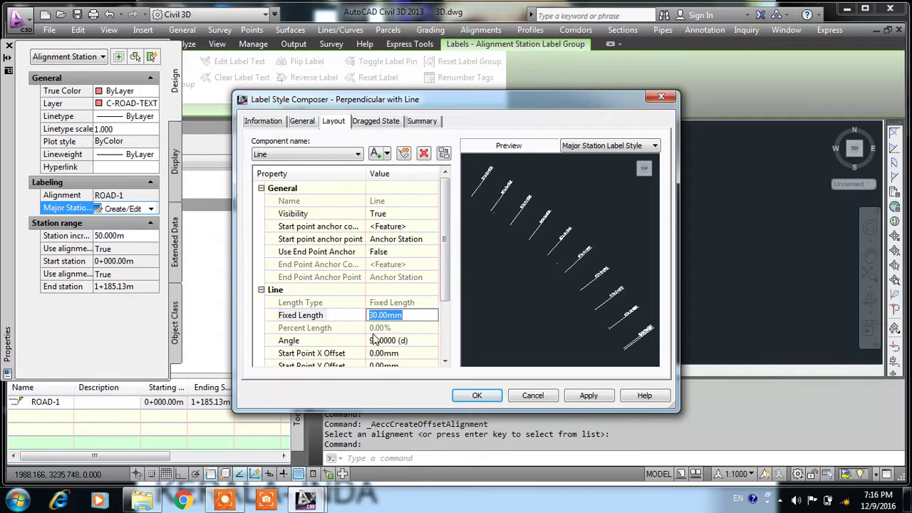
Step: Add a line and a text component to the style and confirm it for major stations
click(380, 154)
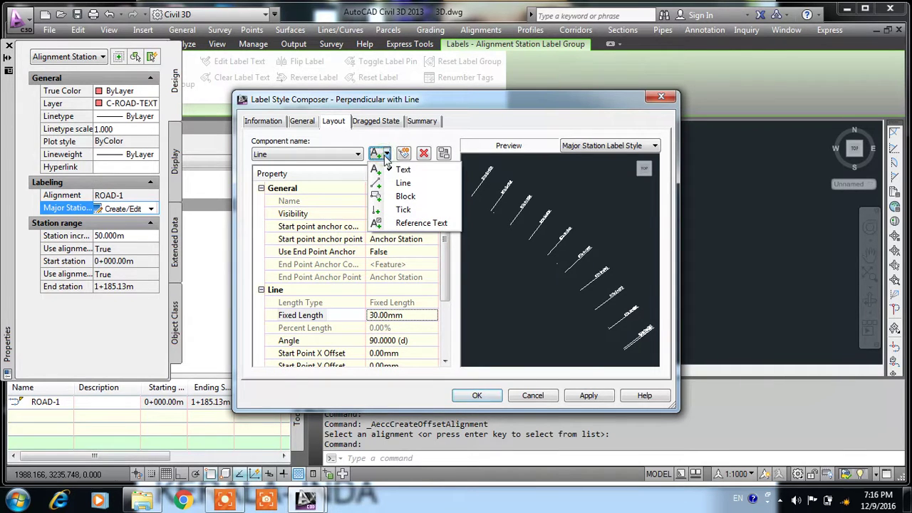
click(402, 184)
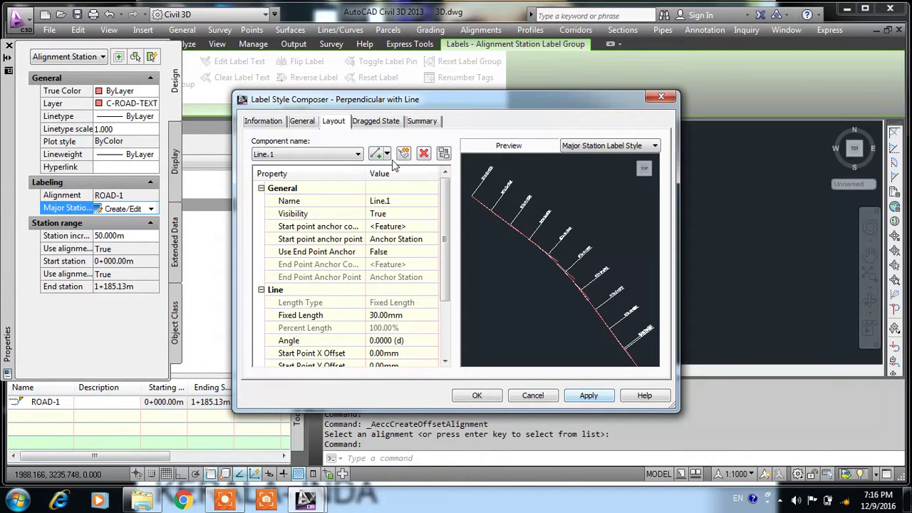
click(386, 155)
click(394, 172)
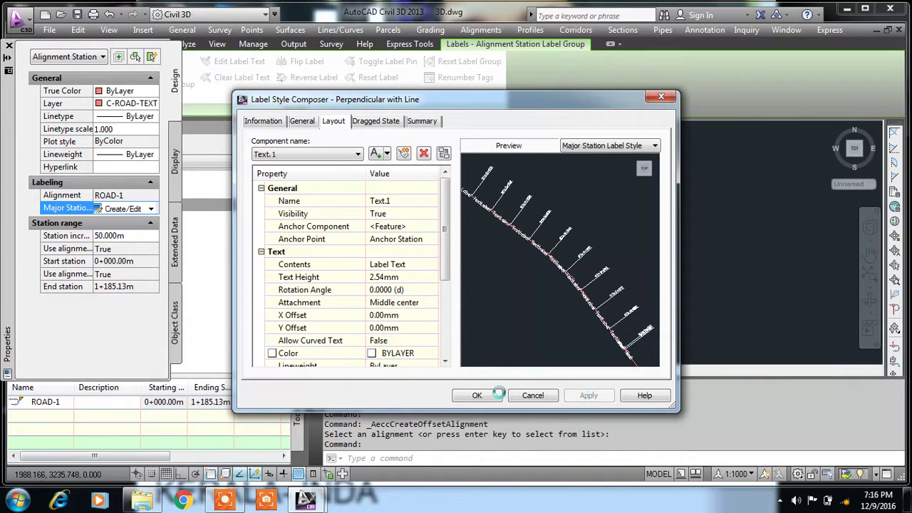
click(477, 395)
click(402, 265)
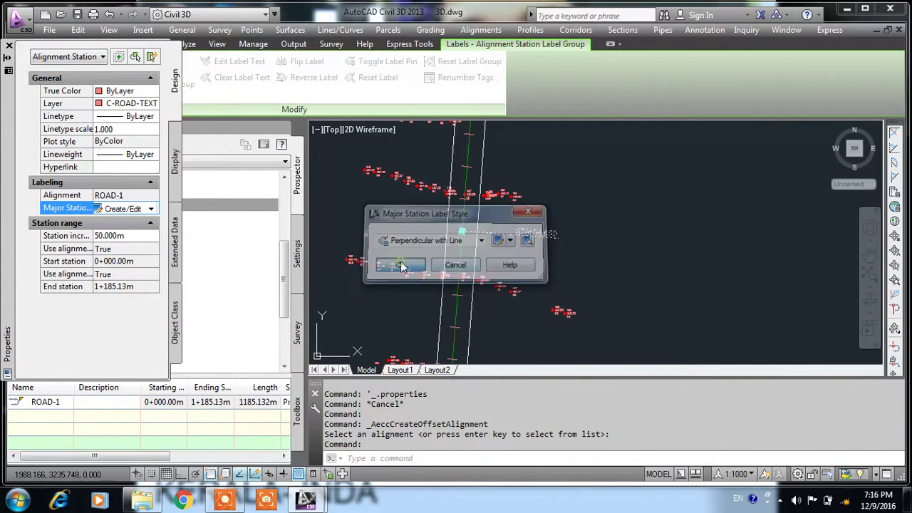
Step: Pan along the alignment to check a label, then reopen the Perpendicular with Line style
middle_drag(492, 203, 473, 325)
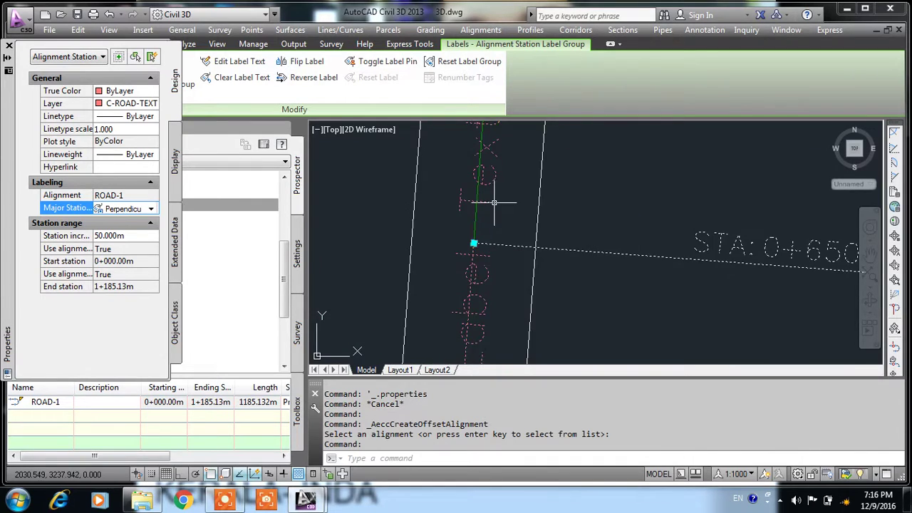
scroll(473, 324, down, 2)
scroll(480, 271, up, 4)
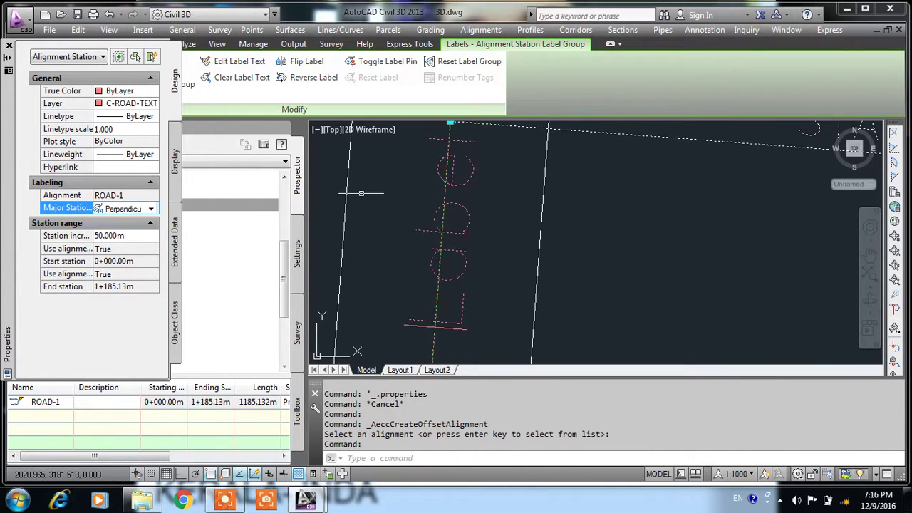
click(150, 208)
click(151, 259)
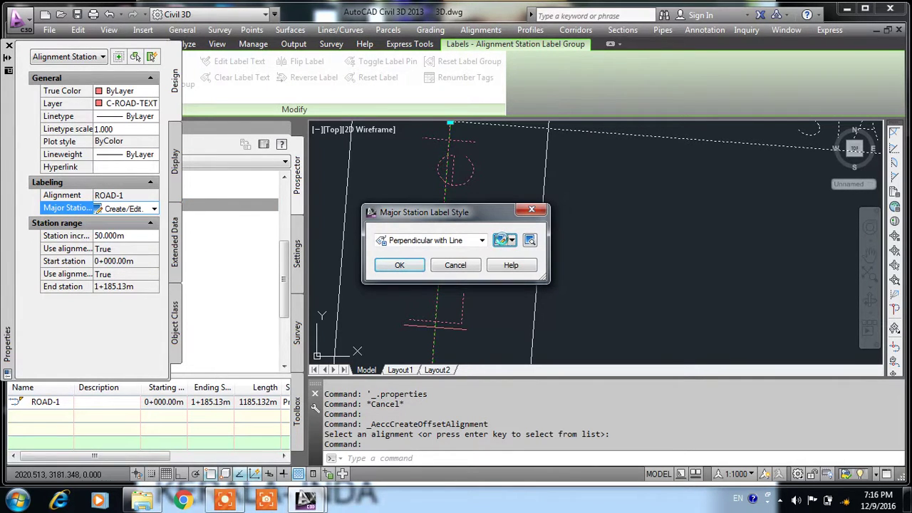
click(501, 240)
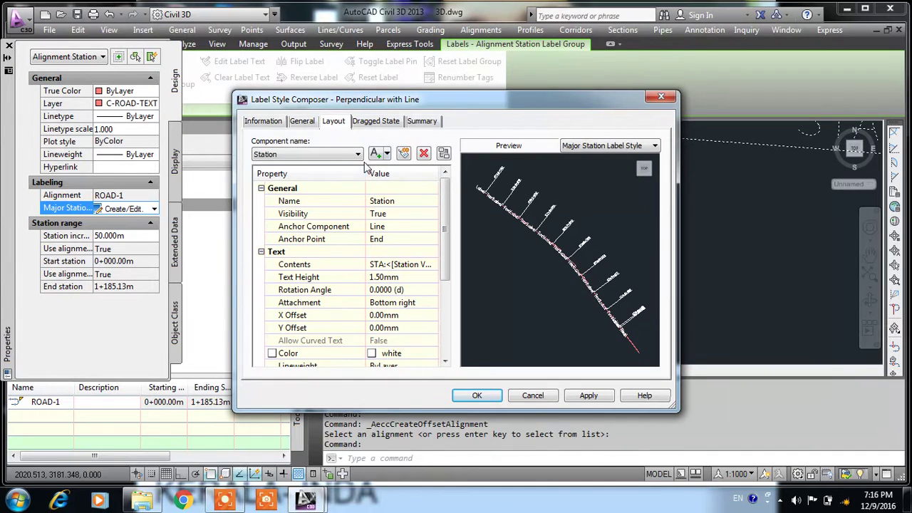
Step: Add another line, text, and a Cogo Point reference text component, then apply and confirm
click(378, 153)
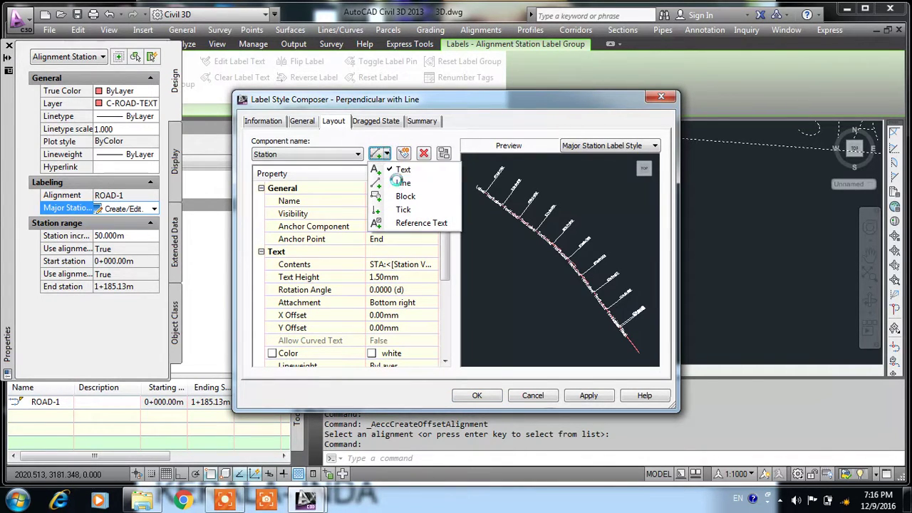
click(402, 183)
click(387, 153)
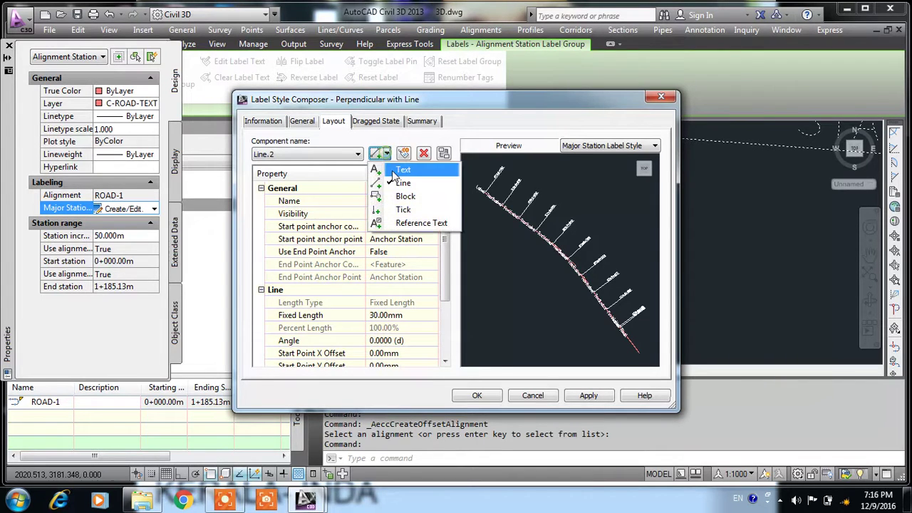
click(396, 170)
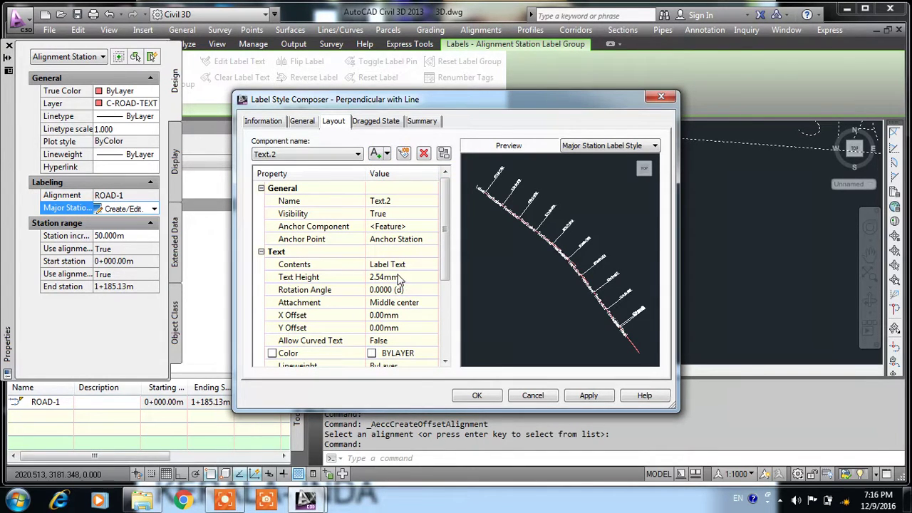
click(378, 153)
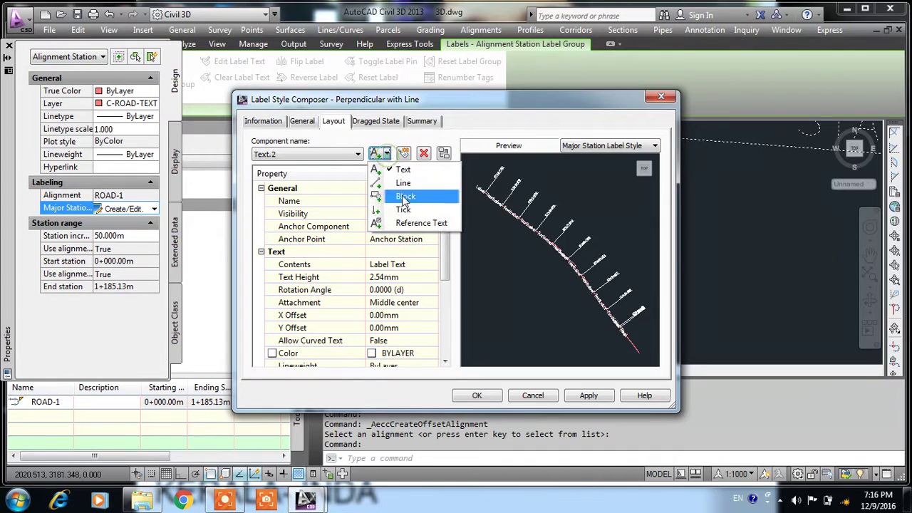
click(418, 225)
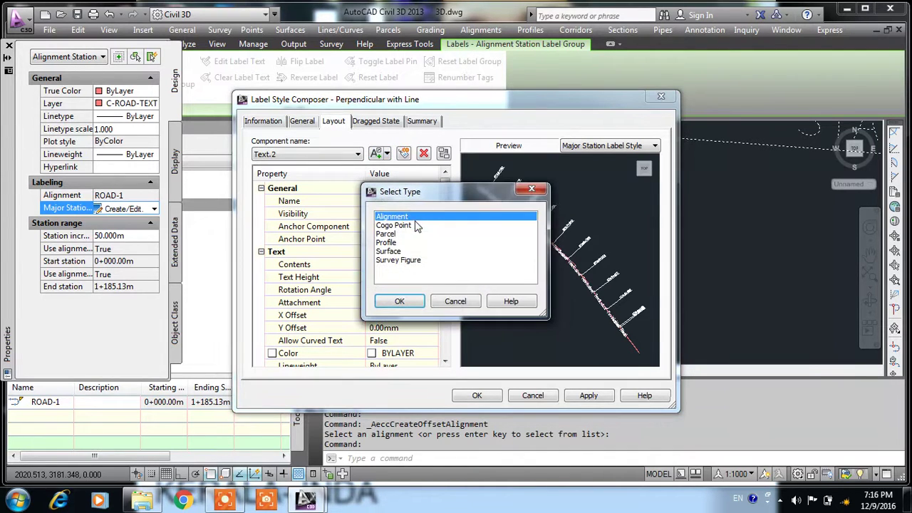
click(393, 226)
click(399, 301)
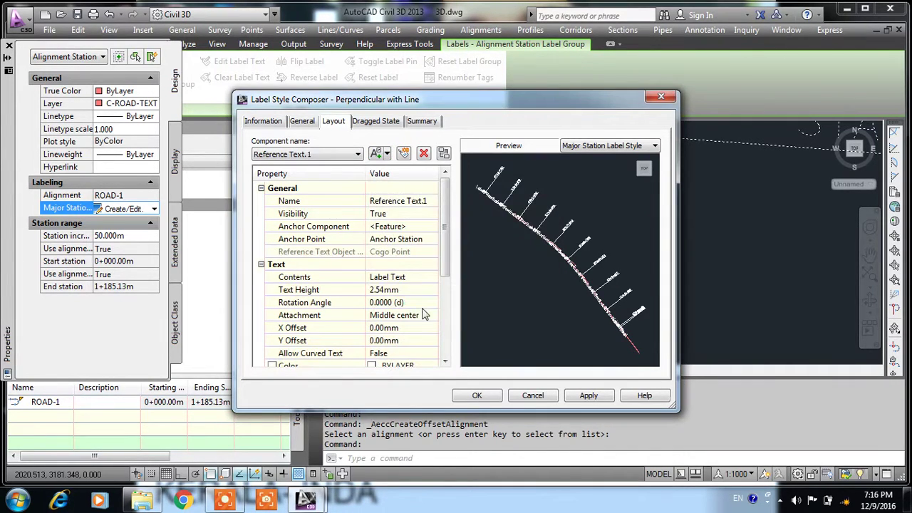
click(595, 394)
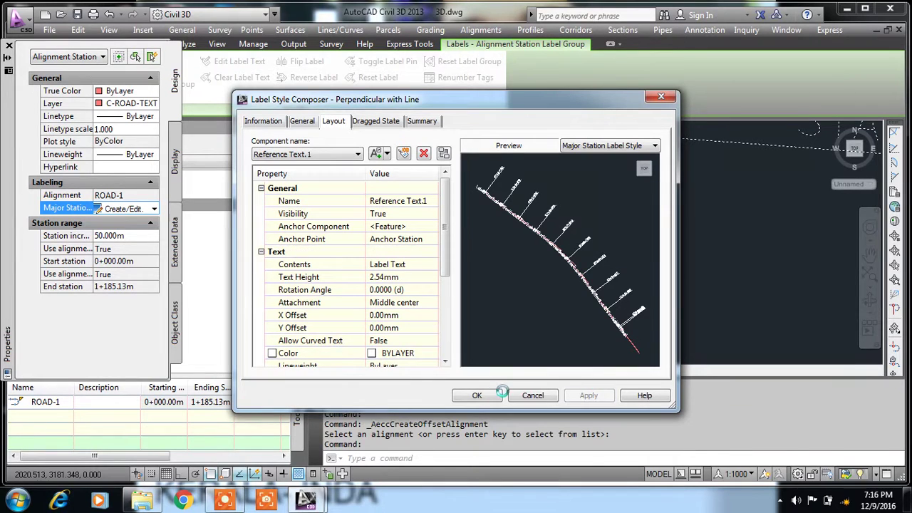
click(477, 395)
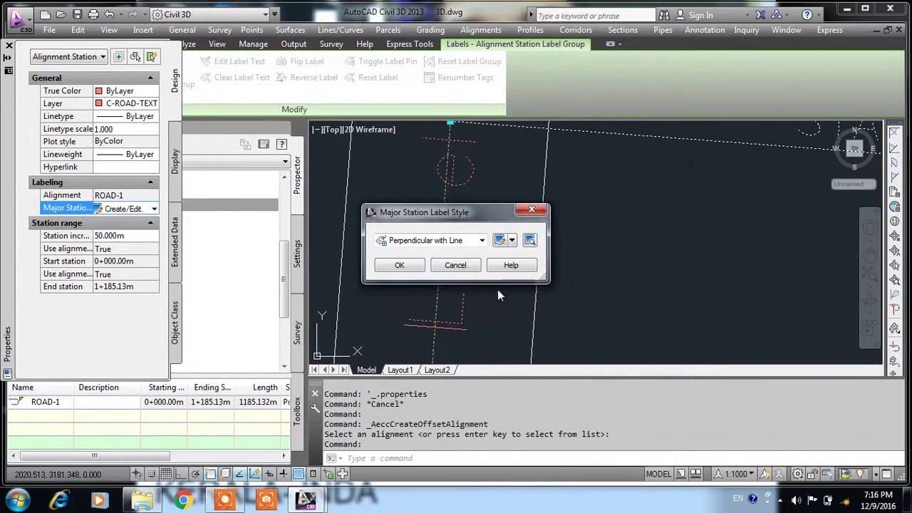
click(399, 265)
Step: Undo the recent edits and zoom changes with Ctrl+Z, cancelling the station label selection
scroll(474, 300, down, 3)
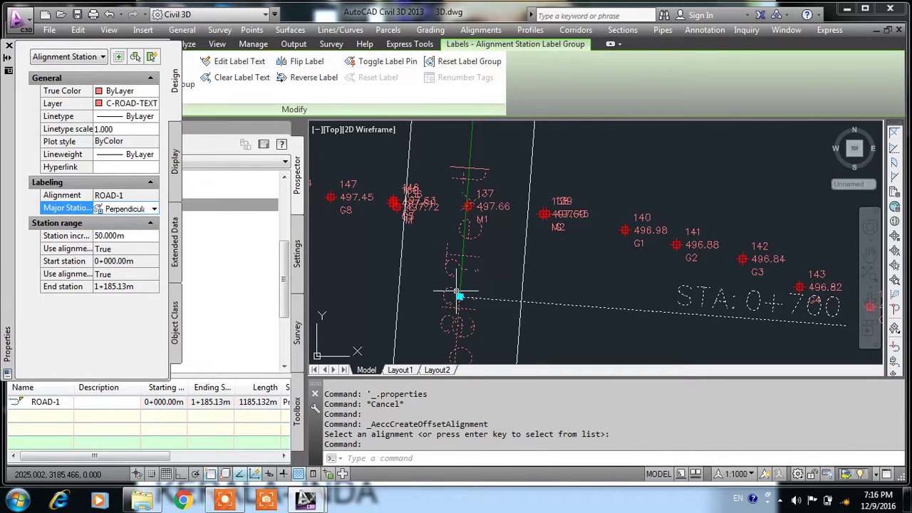
key(ctrl+z)
key(ctrl+z)
key(ctrl+z)
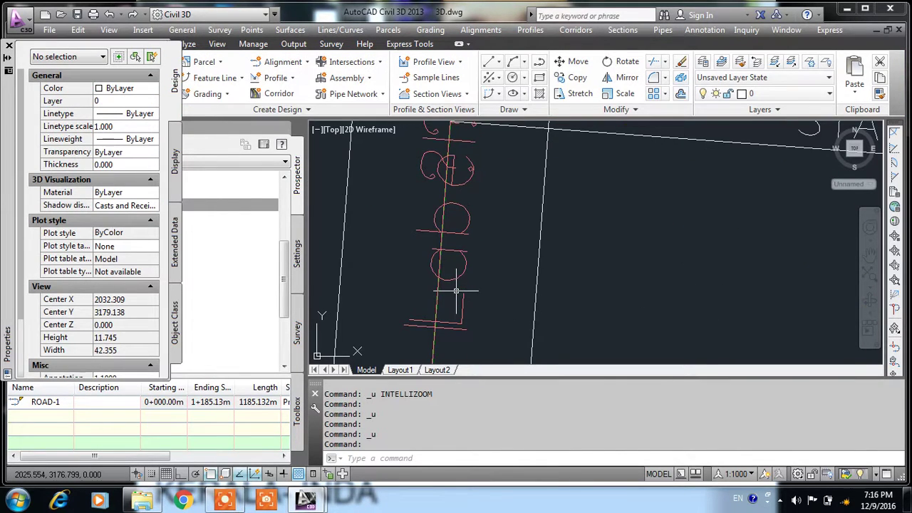
click(448, 237)
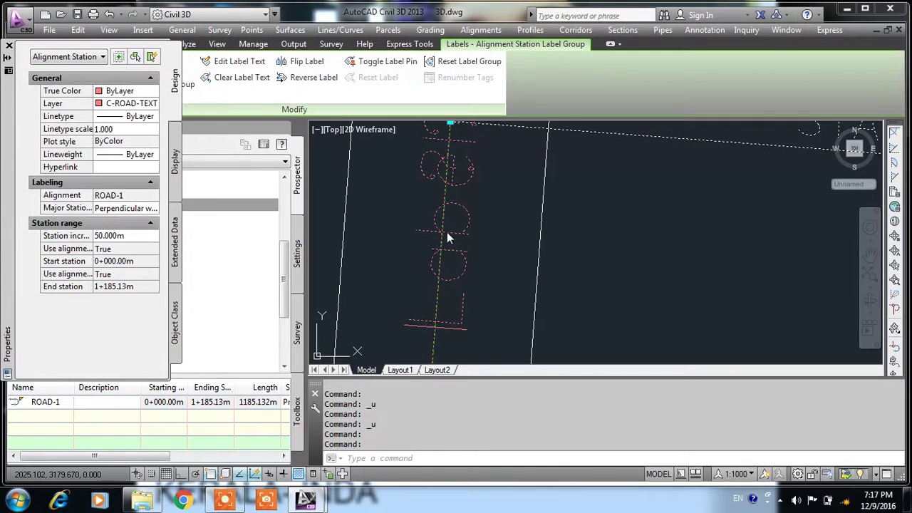
scroll(470, 262, down, 2)
scroll(470, 264, down, 4)
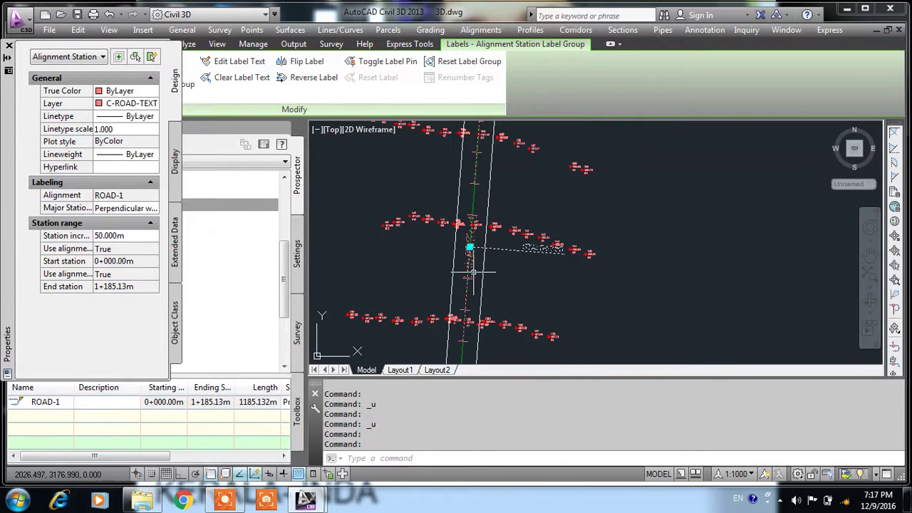
scroll(482, 289, up, 2)
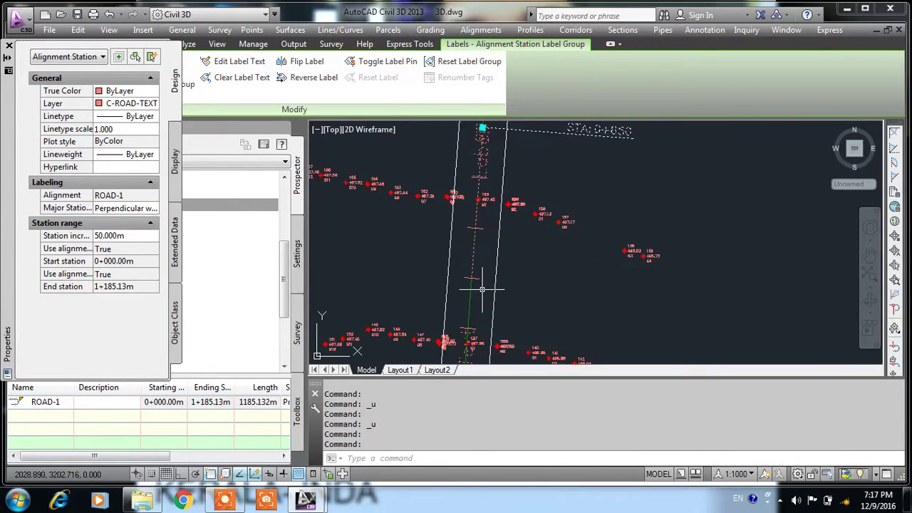
key(Escape)
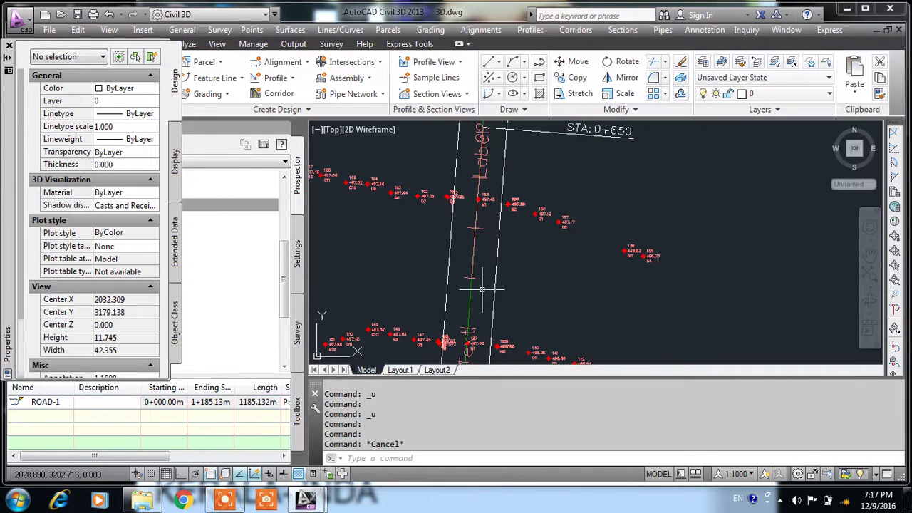
key(ctrl+z)
key(ctrl+z)
key(ctrl+z)
key(ctrl+z)
key(ctrl+z)
key(ctrl+z)
key(ctrl+z)
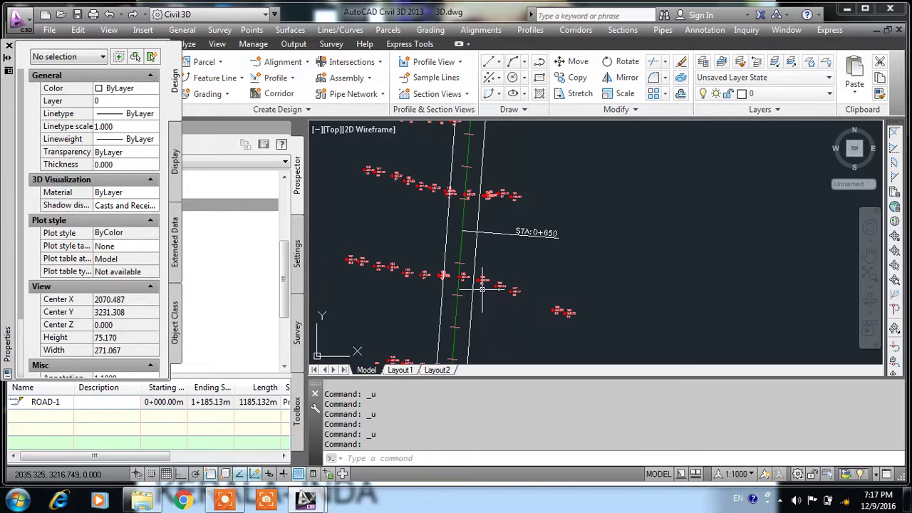
scroll(482, 287, down, 3)
key(ctrl+z)
key(ctrl+z)
key(ctrl+z)
key(ctrl+z)
key(ctrl+z)
key(ctrl+z)
key(ctrl+z)
key(ctrl+z)
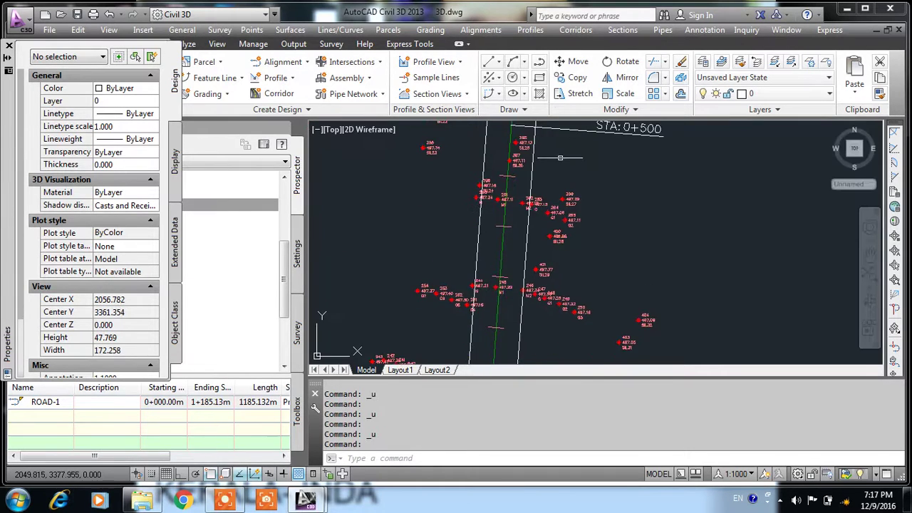
key(ctrl+z)
key(ctrl+z)
key(ctrl+z)
key(ctrl+z)
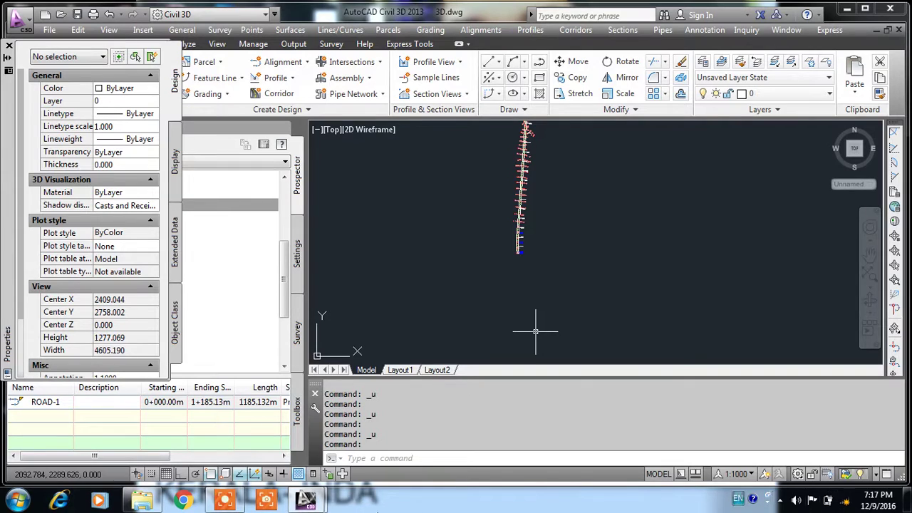
Step: Move to ROAD-1's start at STA 0+000.00 and select the DESIGN SPEED = 100 km/h label
click(780, 500)
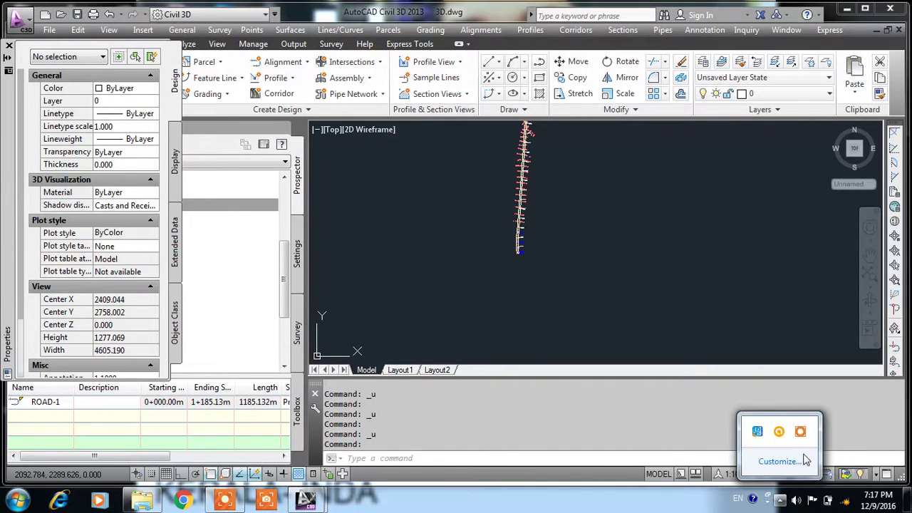
click(549, 297)
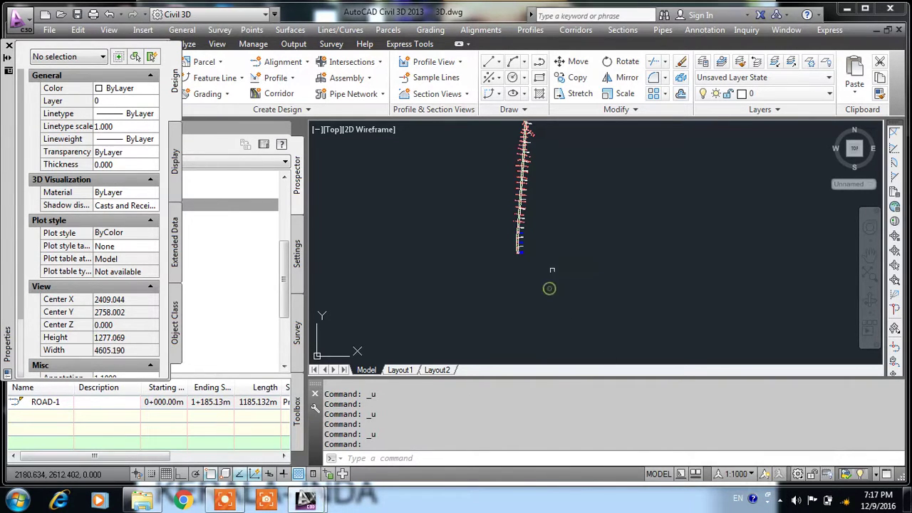
scroll(550, 297, down, 2)
scroll(552, 314, down, 2)
scroll(562, 215, up, 2)
scroll(562, 215, up, 3)
scroll(556, 208, up, 4)
scroll(550, 214, up, 5)
scroll(522, 251, up, 4)
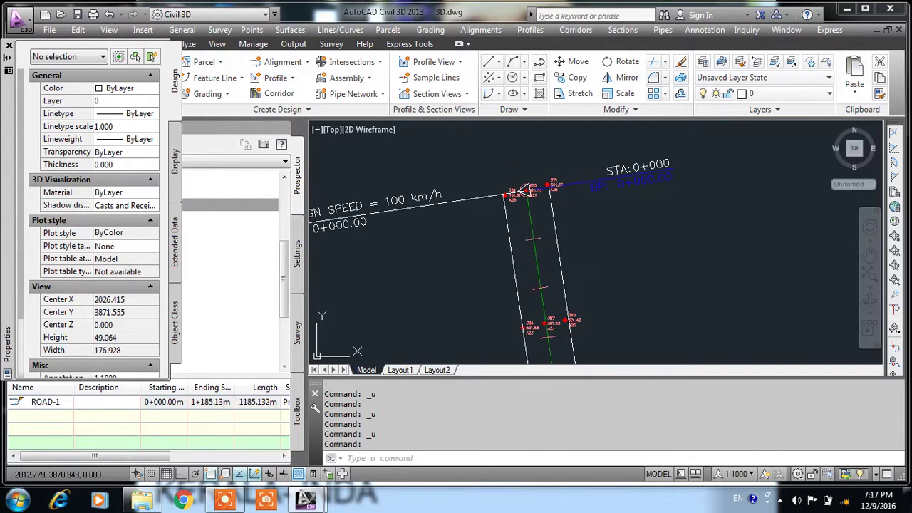
scroll(527, 233, down, 4)
scroll(468, 208, up, 4)
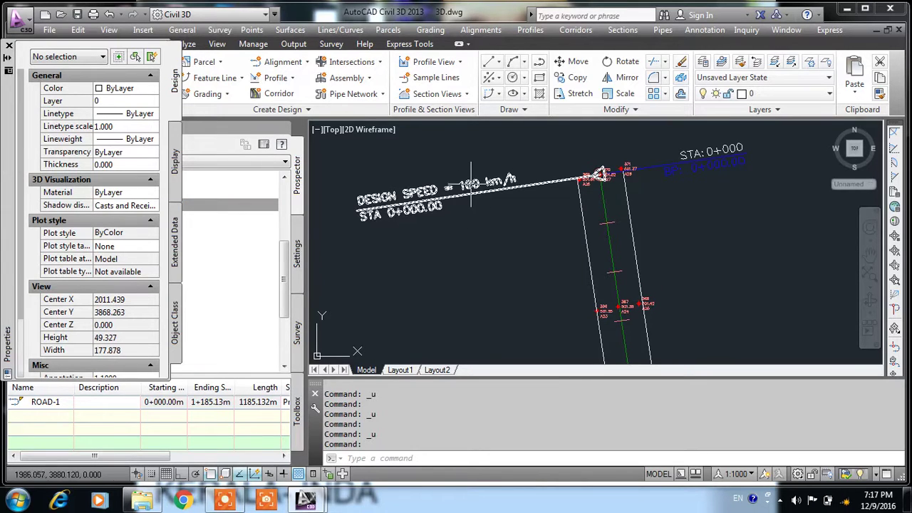
click(209, 206)
click(139, 207)
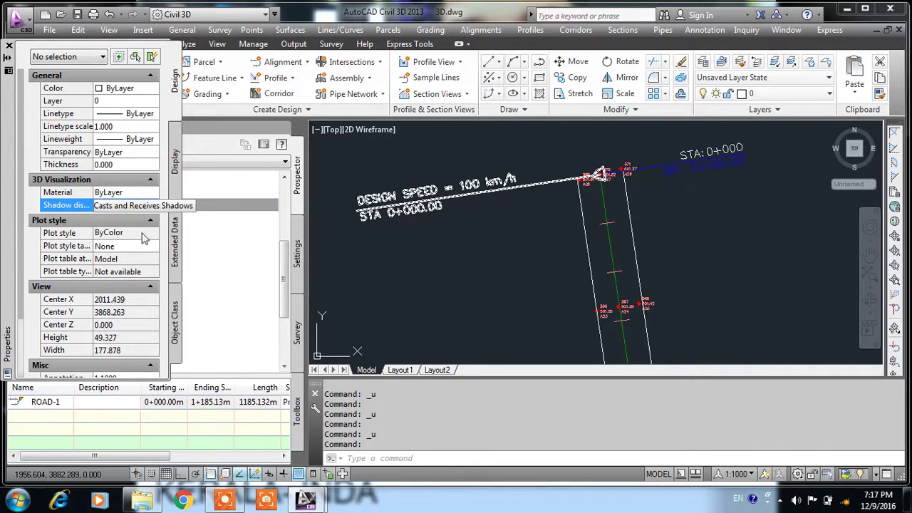
Step: Open the Station over Speed design speed style and pick its Design Speed text component
click(420, 181)
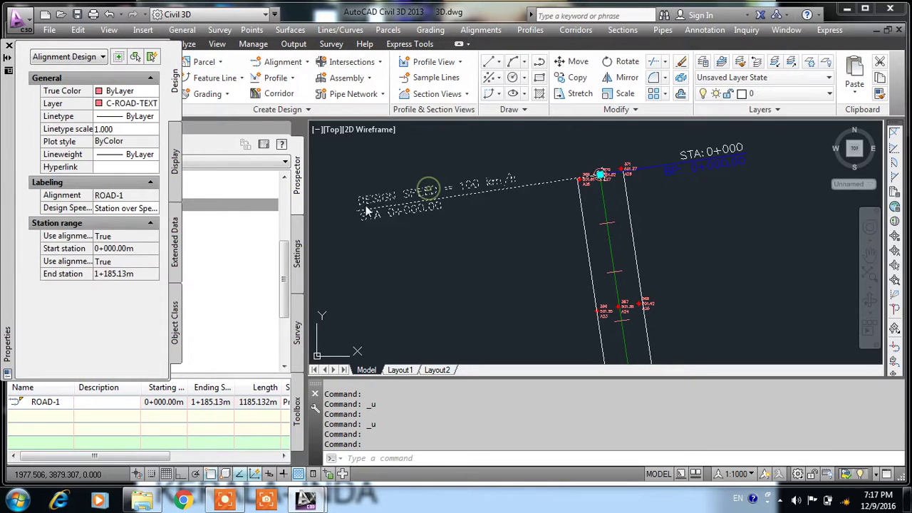
click(146, 214)
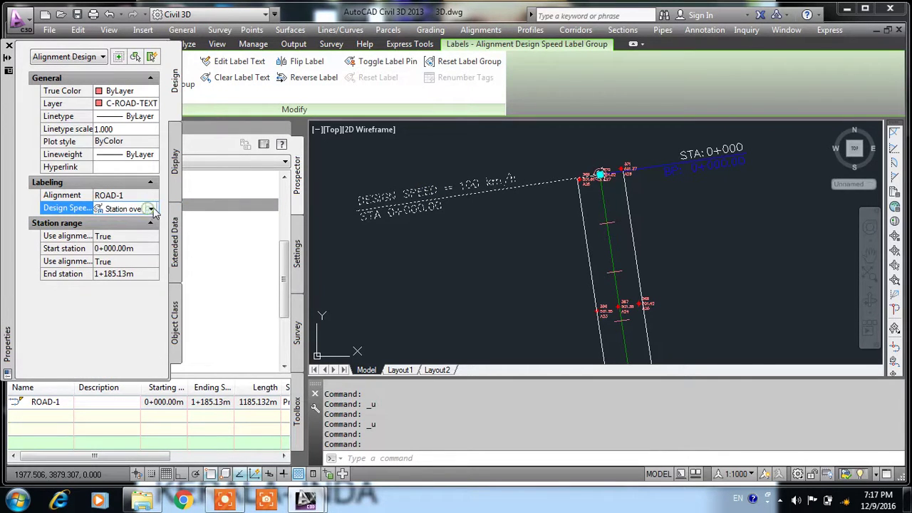
click(150, 209)
click(149, 236)
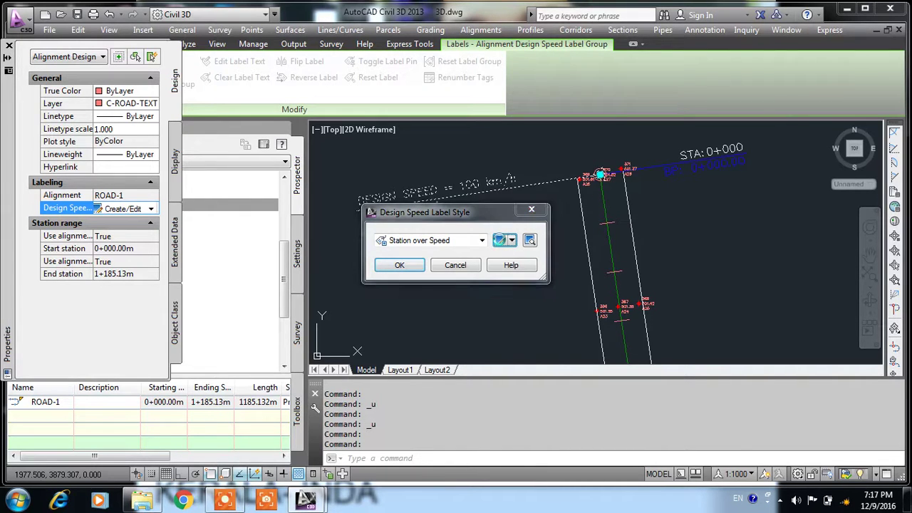
click(500, 240)
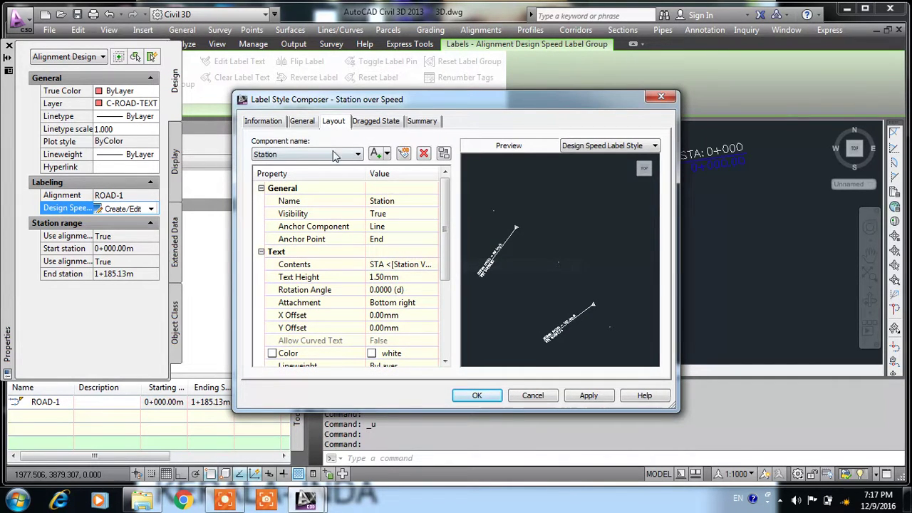
click(309, 155)
click(309, 154)
click(310, 154)
click(289, 175)
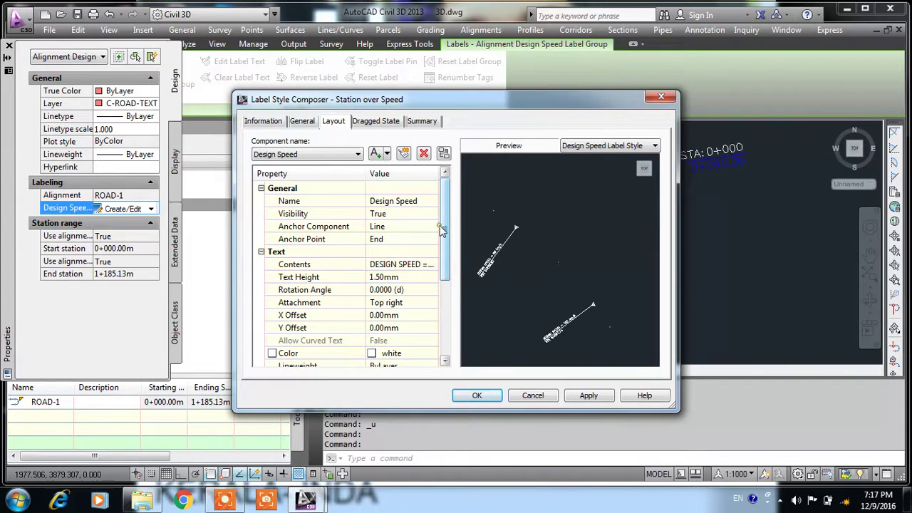
Step: Review the Design Speed component settings, apply them, and confirm Station over Speed for ROAD-1
scroll(442, 229, down, 1)
scroll(449, 285, down, 2)
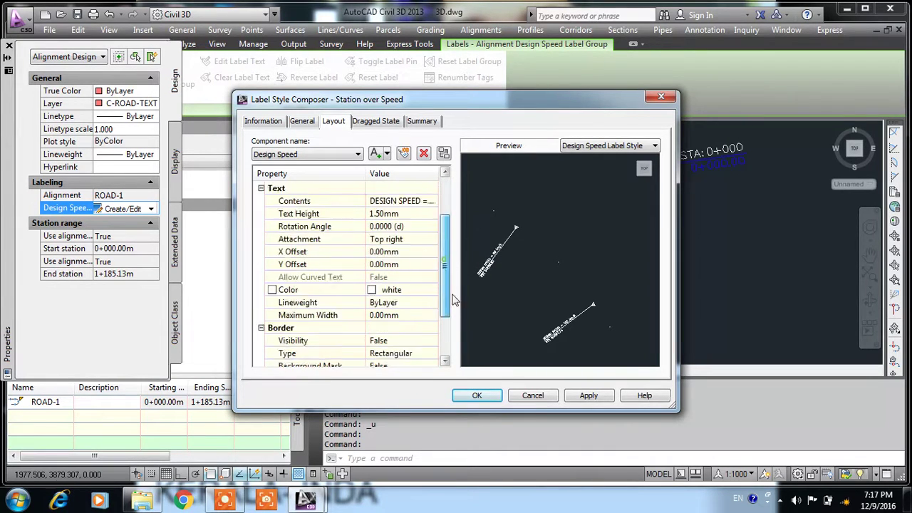
scroll(453, 299, down, 2)
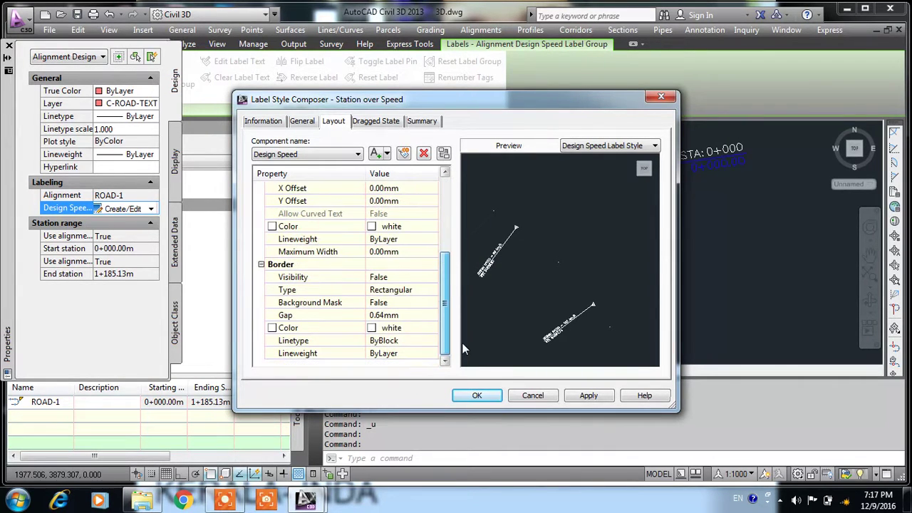
click(589, 396)
key(Return)
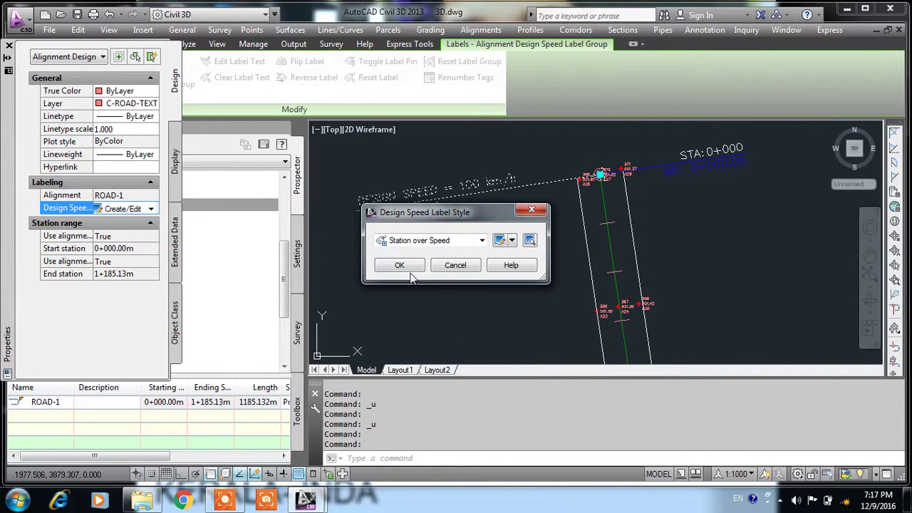
click(408, 270)
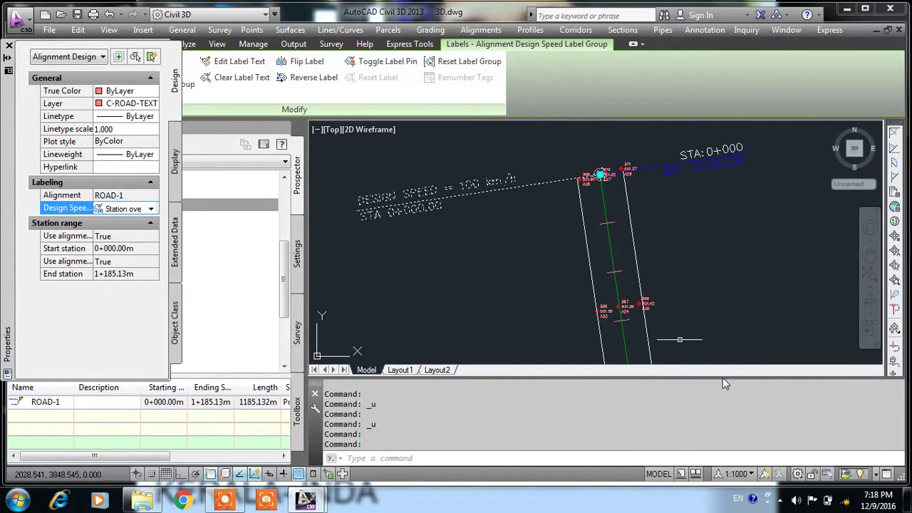
Step: Bring up the screen recorder controls from the system tray, then minimize the Civil 3D window
click(780, 499)
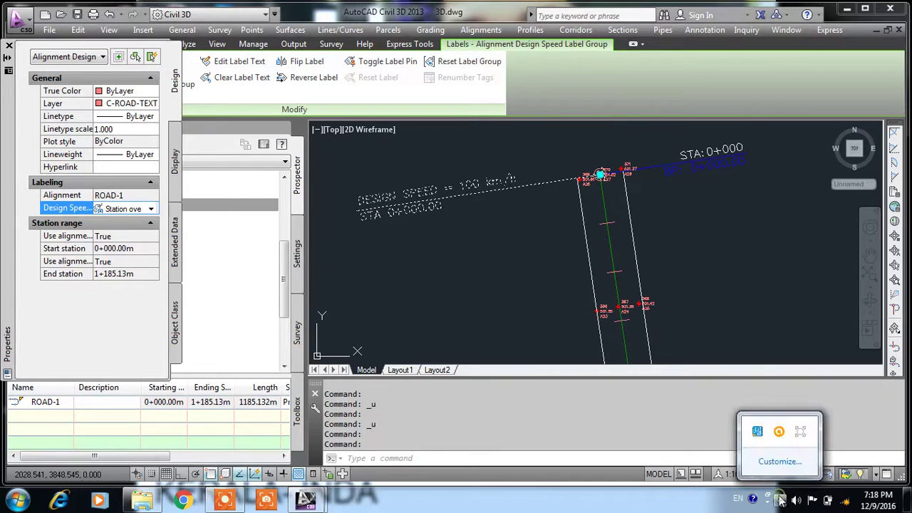
click(801, 432)
click(735, 238)
click(735, 238)
click(846, 9)
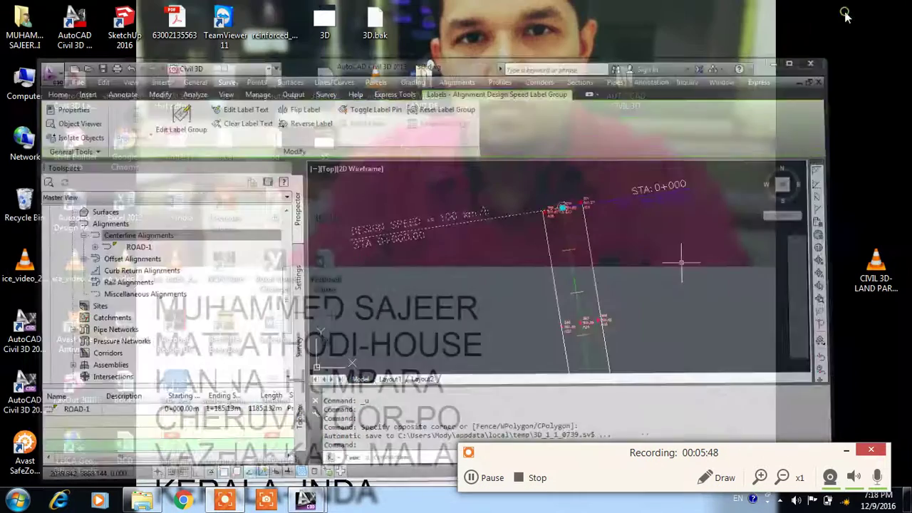